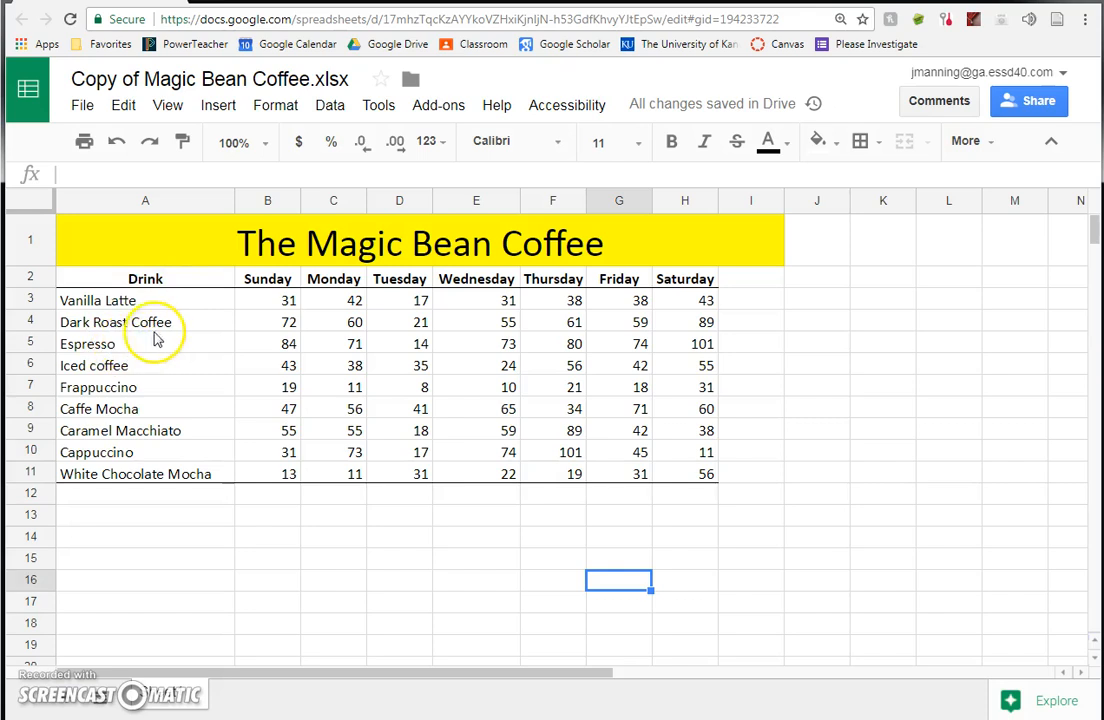
Enter the header "Total" in cell I2, beside the Saturday column
{"action": "left_click", "coordinate": [759, 290]}
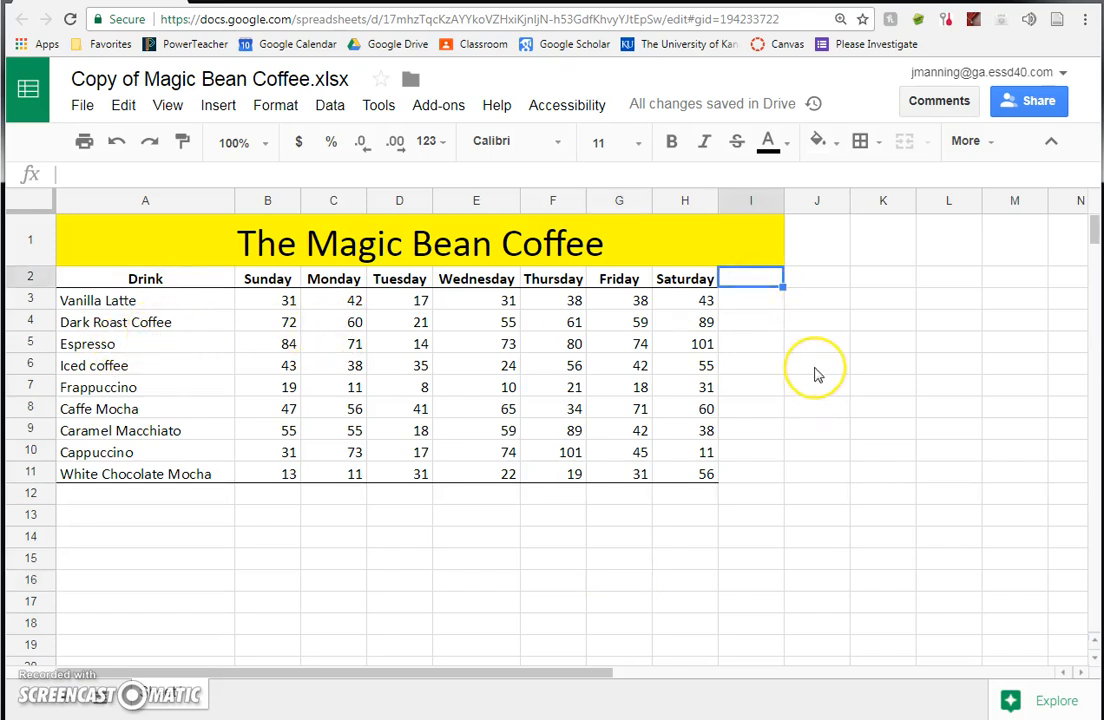
{"action": "type", "text": "Total"}
{"action": "key", "text": "Return"}
{"action": "left_click", "coordinate": [752, 288]}
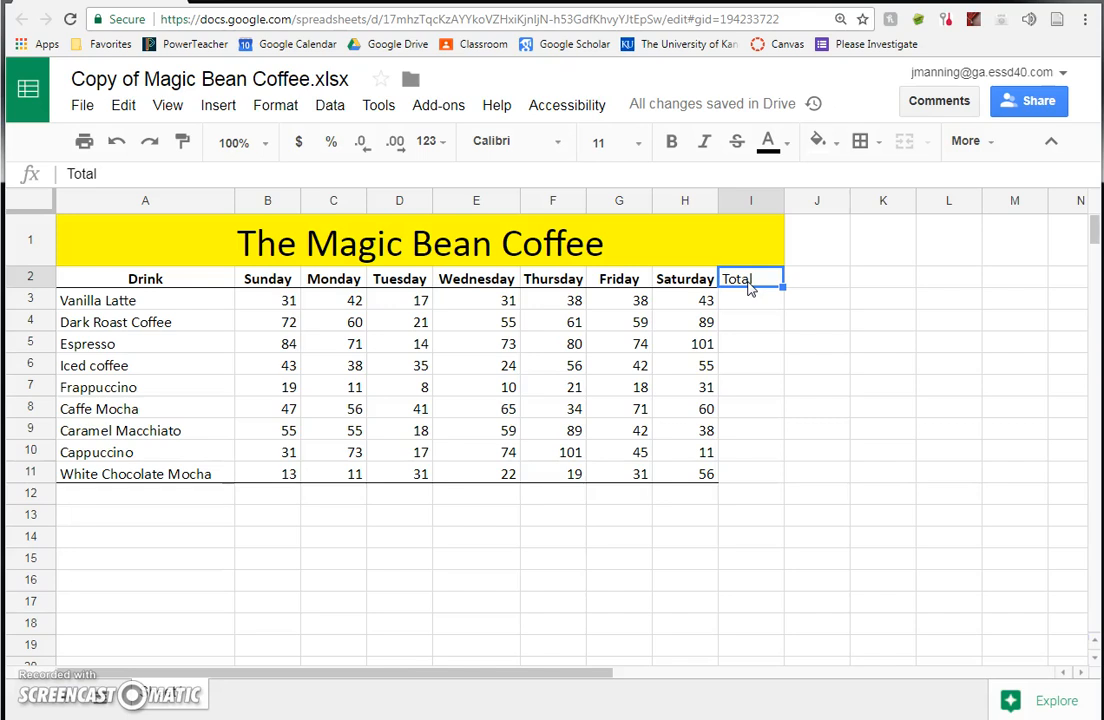
{"action": "left_click", "coordinate": [752, 288]}
{"action": "left_click", "coordinate": [752, 303]}
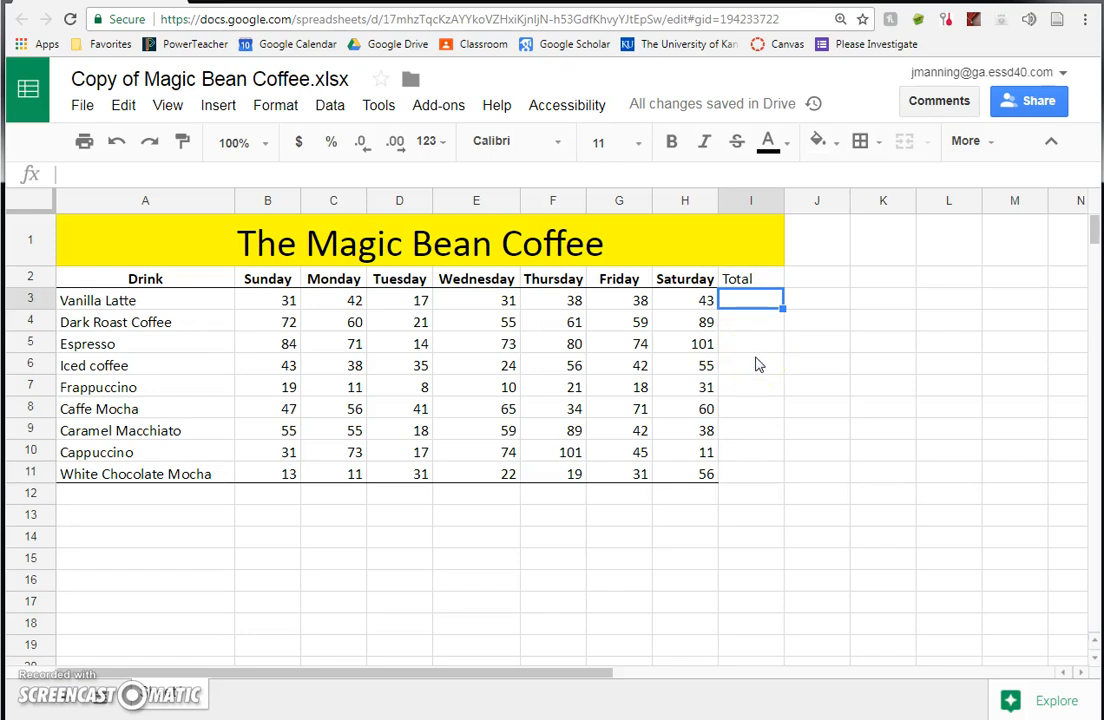
{"action": "left_click", "coordinate": [733, 279]}
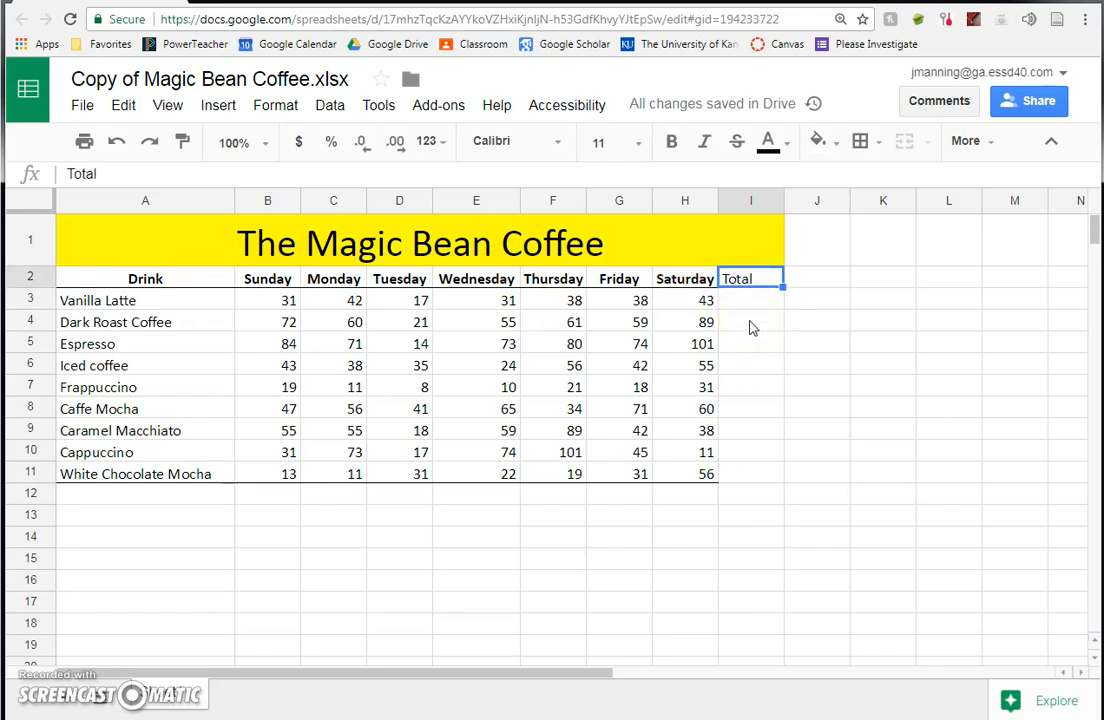
{"action": "left_click", "coordinate": [757, 302]}
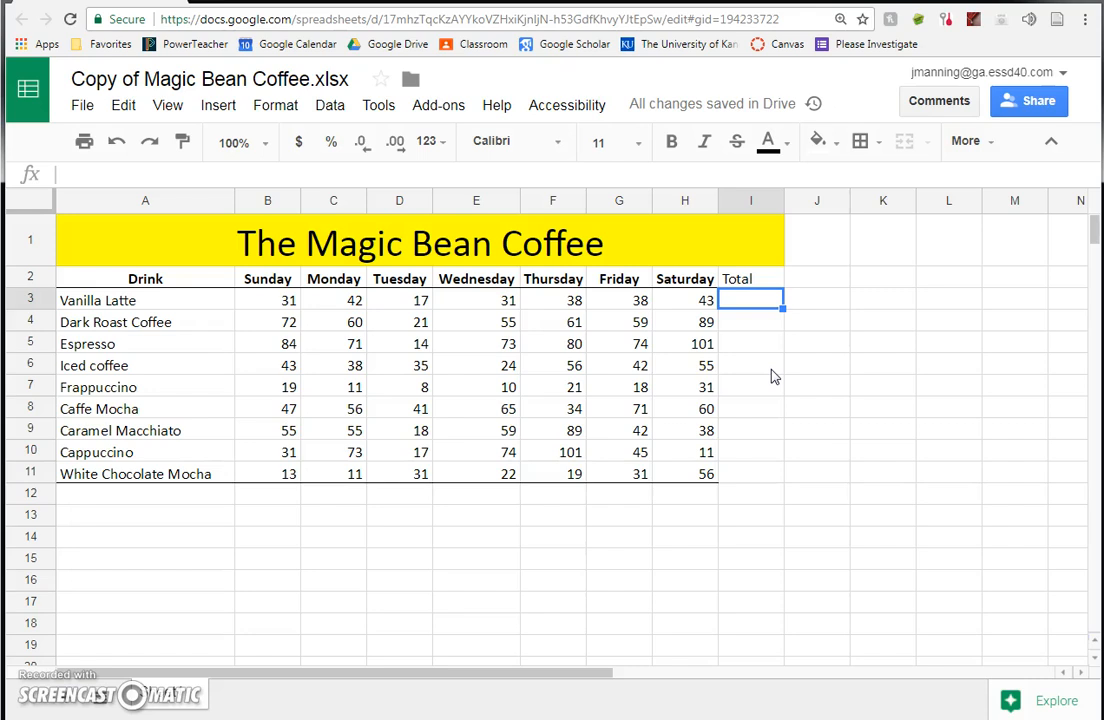
{"action": "type", "text": "="}
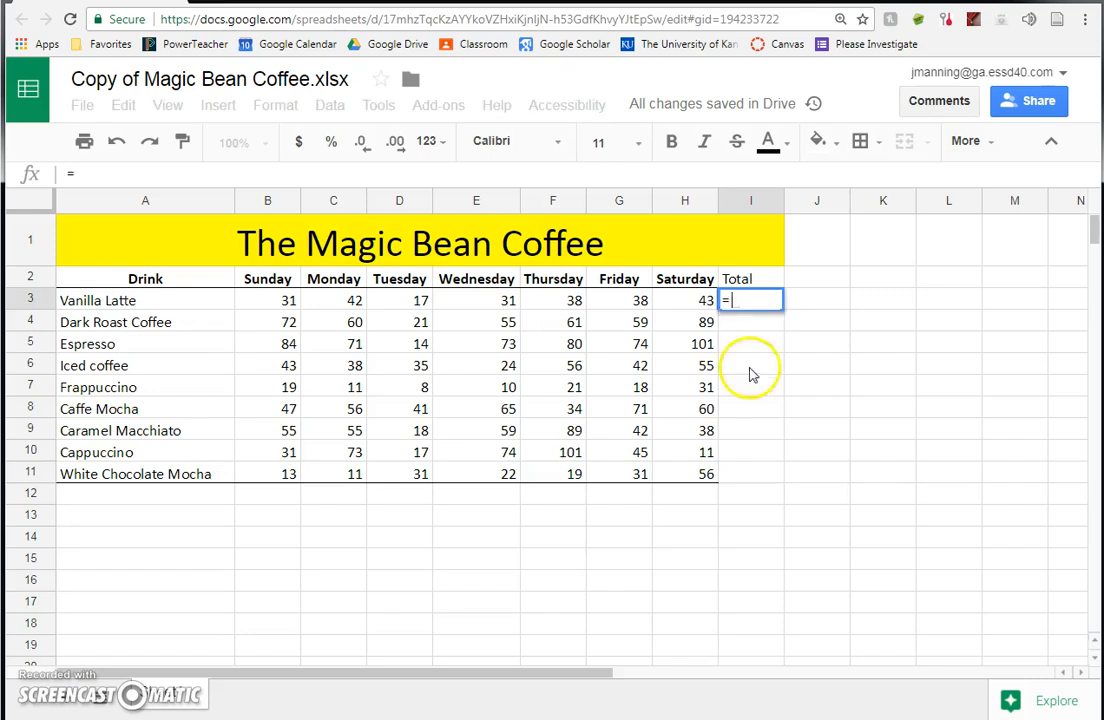
{"action": "left_click", "coordinate": [286, 298]}
{"action": "type", "text": "+"}
{"action": "left_click", "coordinate": [330, 302]}
{"action": "type", "text": "+"}
{"action": "left_click", "coordinate": [387, 304]}
{"action": "type", "text": "+"}
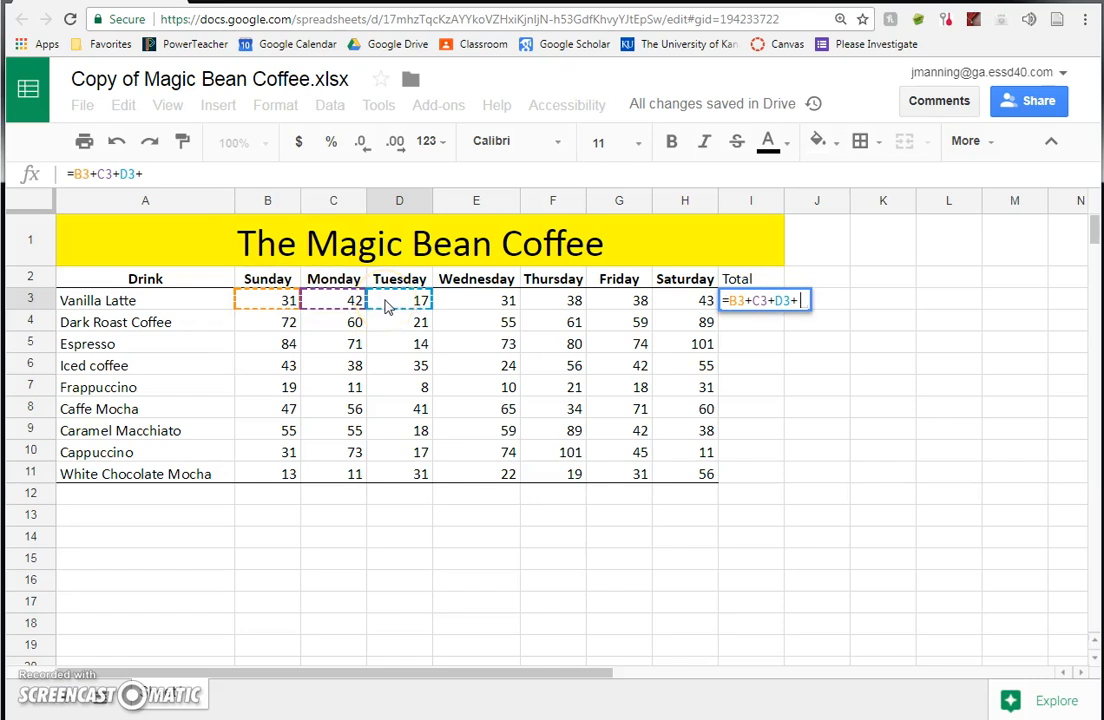
{"action": "key", "text": "BackSpace"}
{"action": "key", "text": "Escape"}
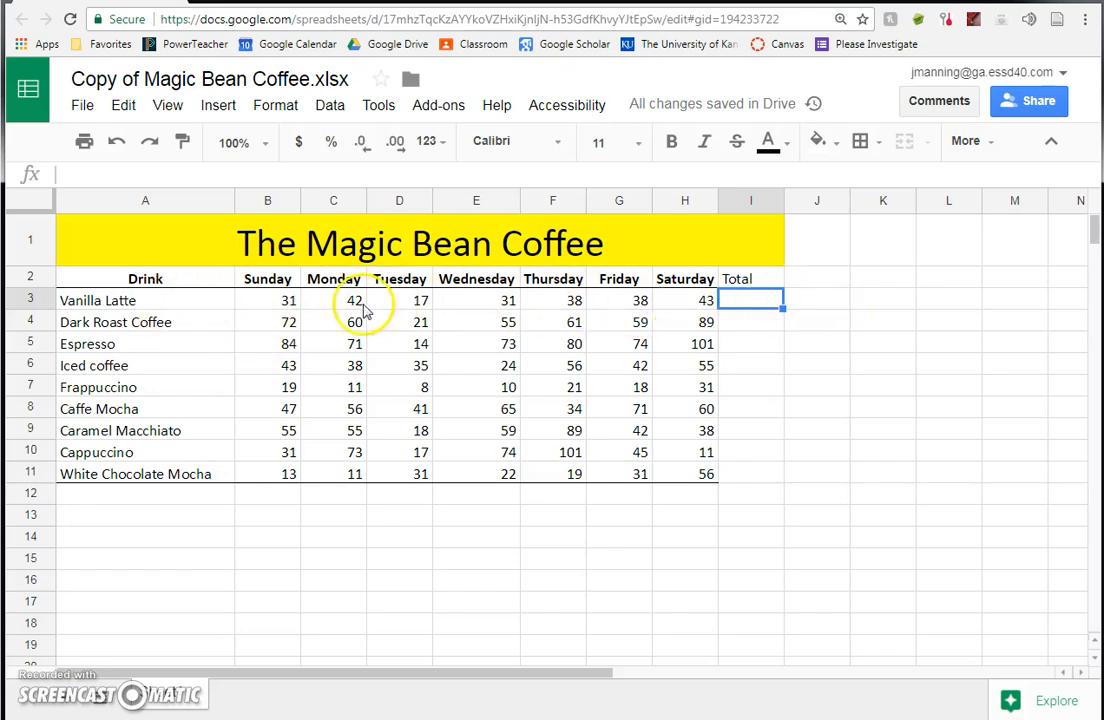
Sum the Vanilla Latte sales B3:H3 into I3 with the SUM function, and fill the formula down through I11
{"action": "left_click", "coordinate": [256, 307]}
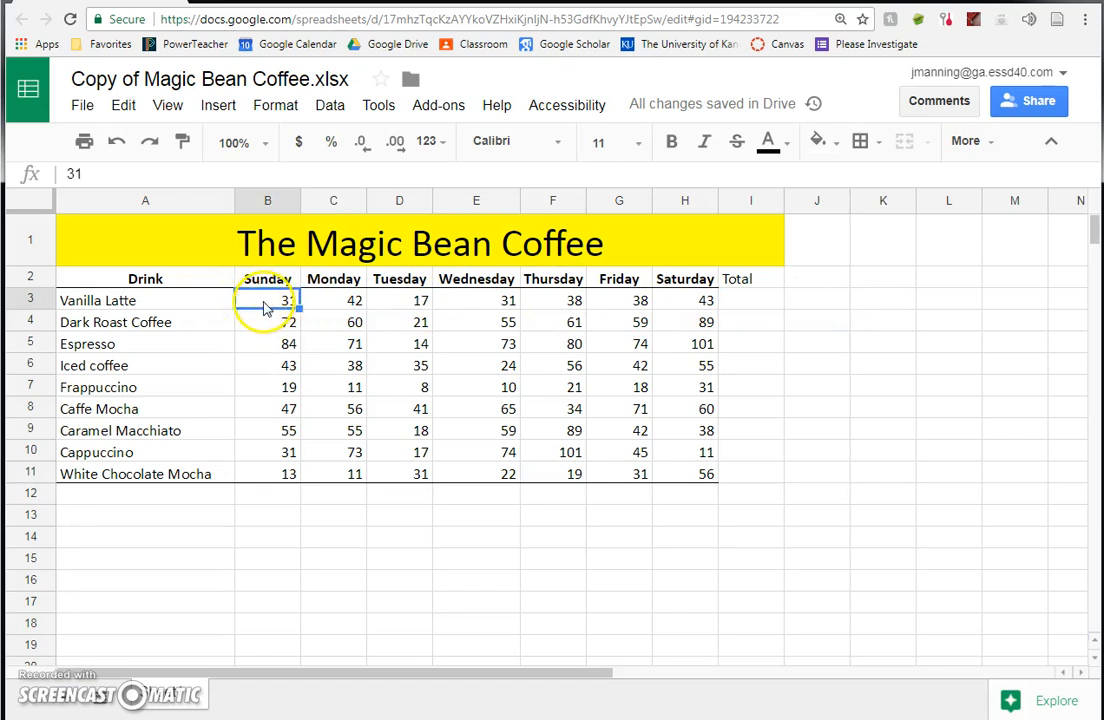
{"action": "left_click_drag", "start_coordinate": [265, 308], "coordinate": [685, 298]}
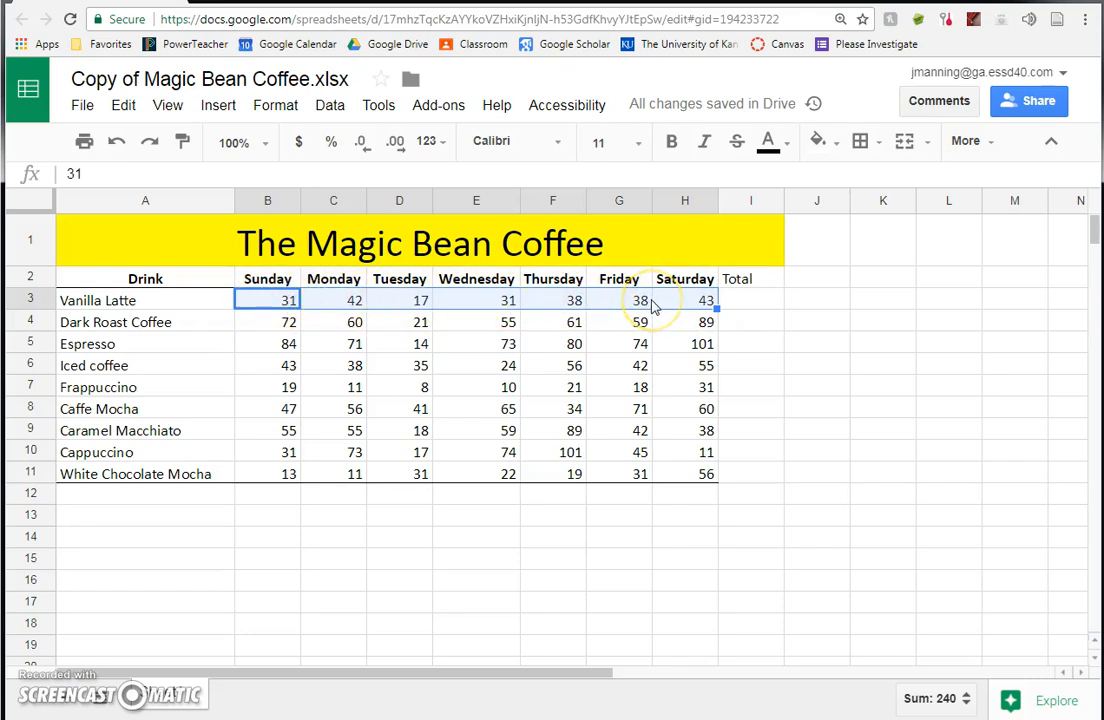
{"action": "left_click", "coordinate": [986, 143]}
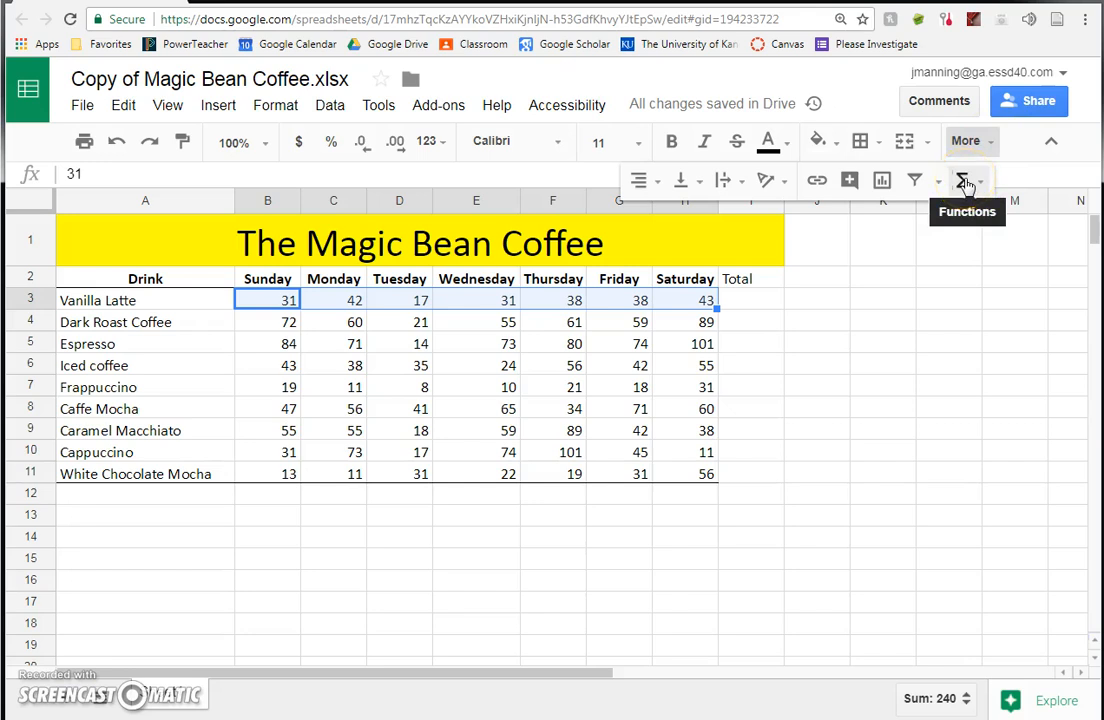
{"action": "left_click", "coordinate": [973, 188]}
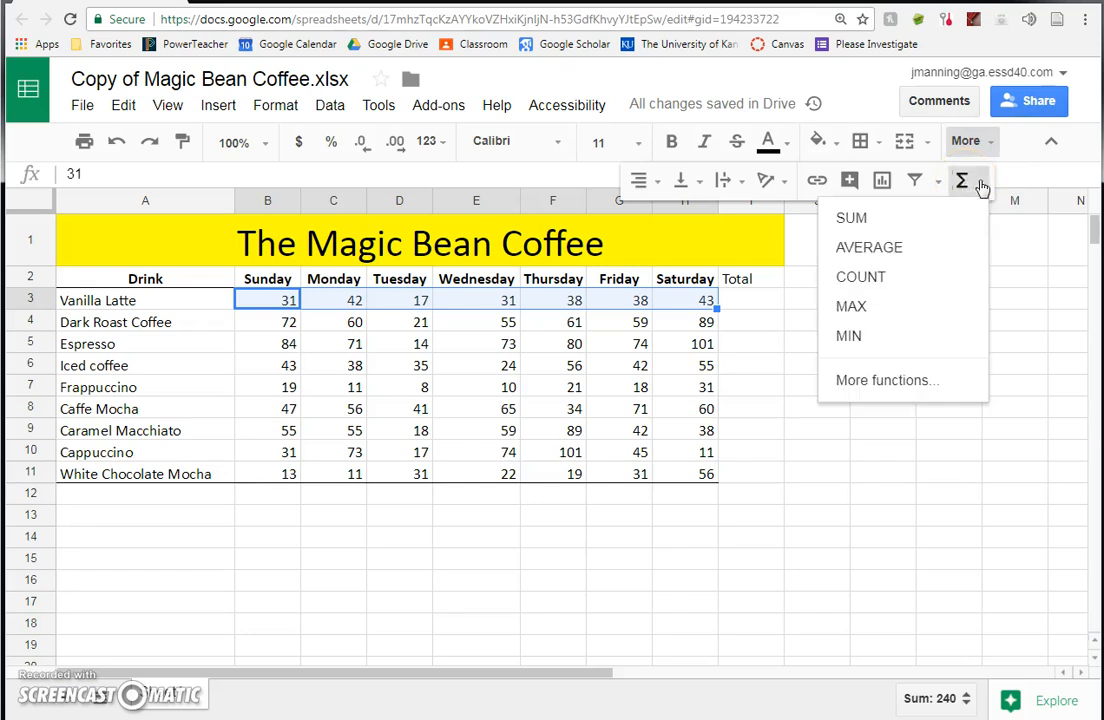
{"action": "left_click", "coordinate": [850, 222]}
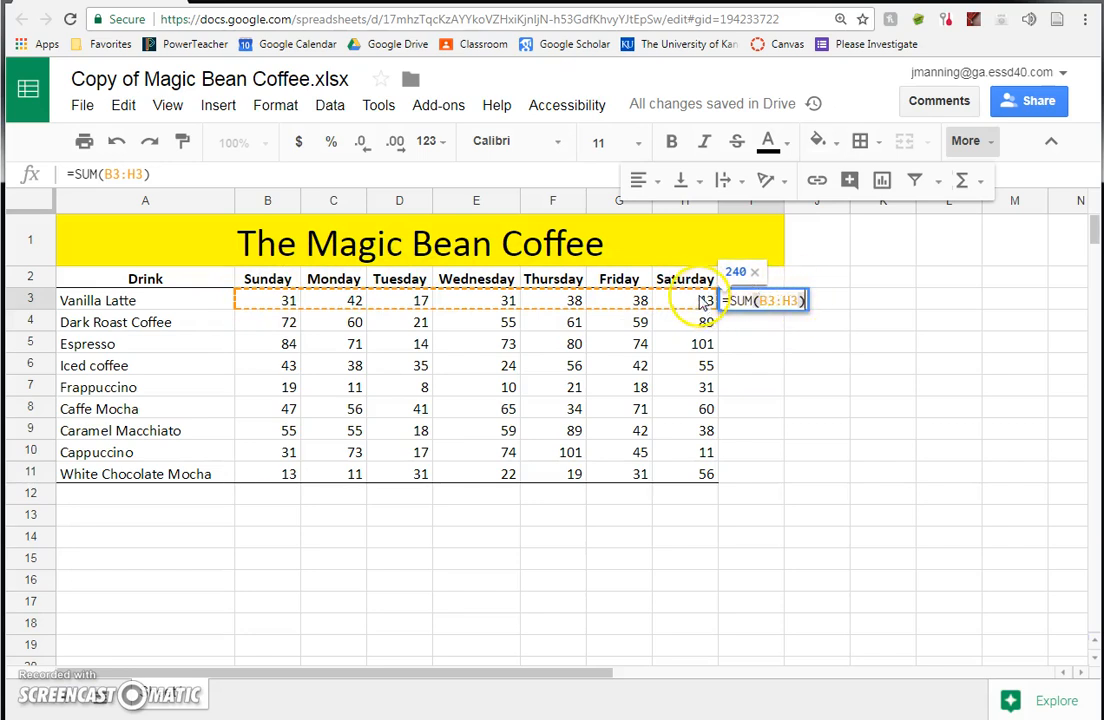
{"action": "key", "text": "Return"}
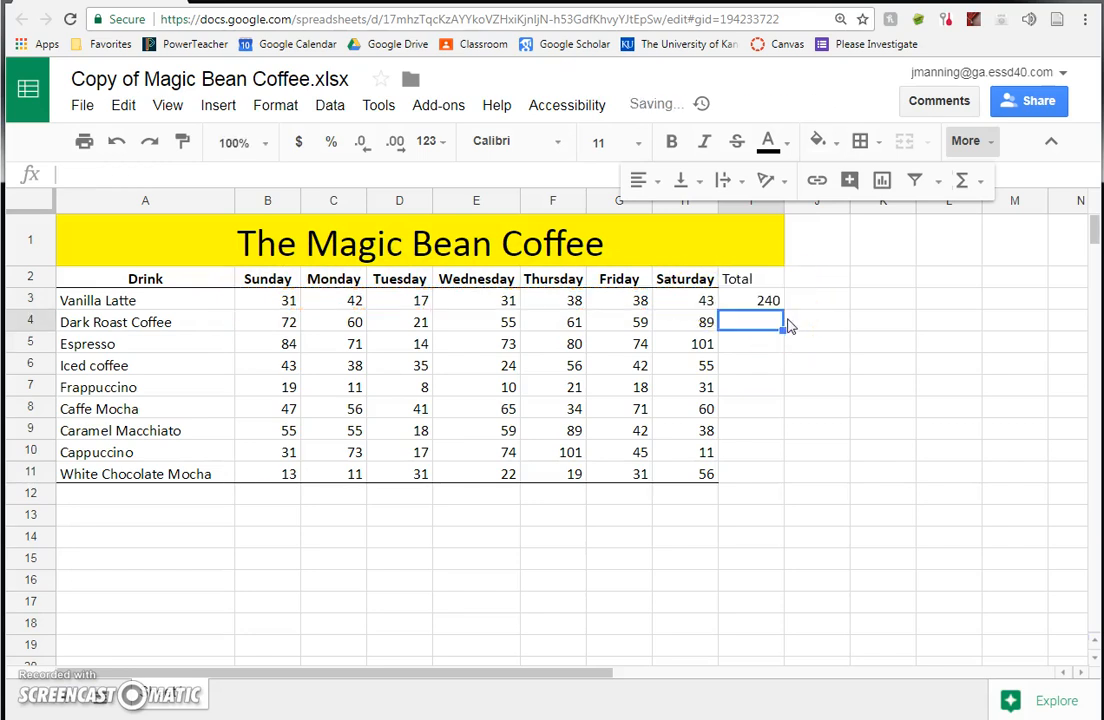
{"action": "left_click", "coordinate": [772, 309]}
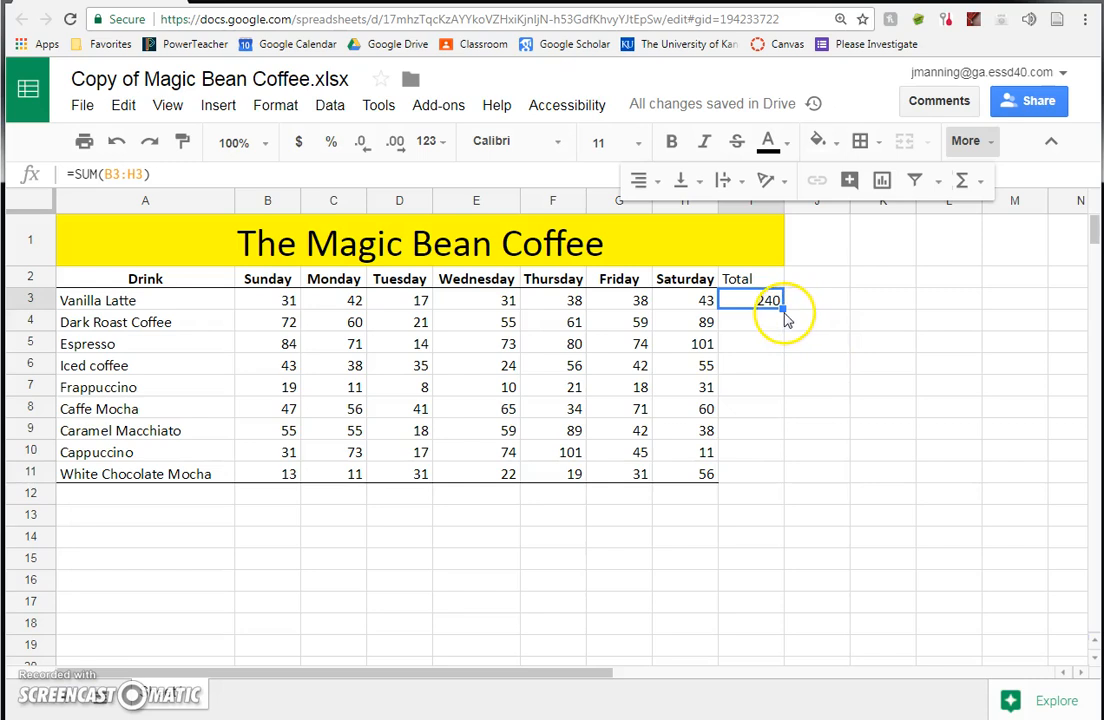
{"action": "left_click_drag", "start_coordinate": [784, 309], "coordinate": [782, 476]}
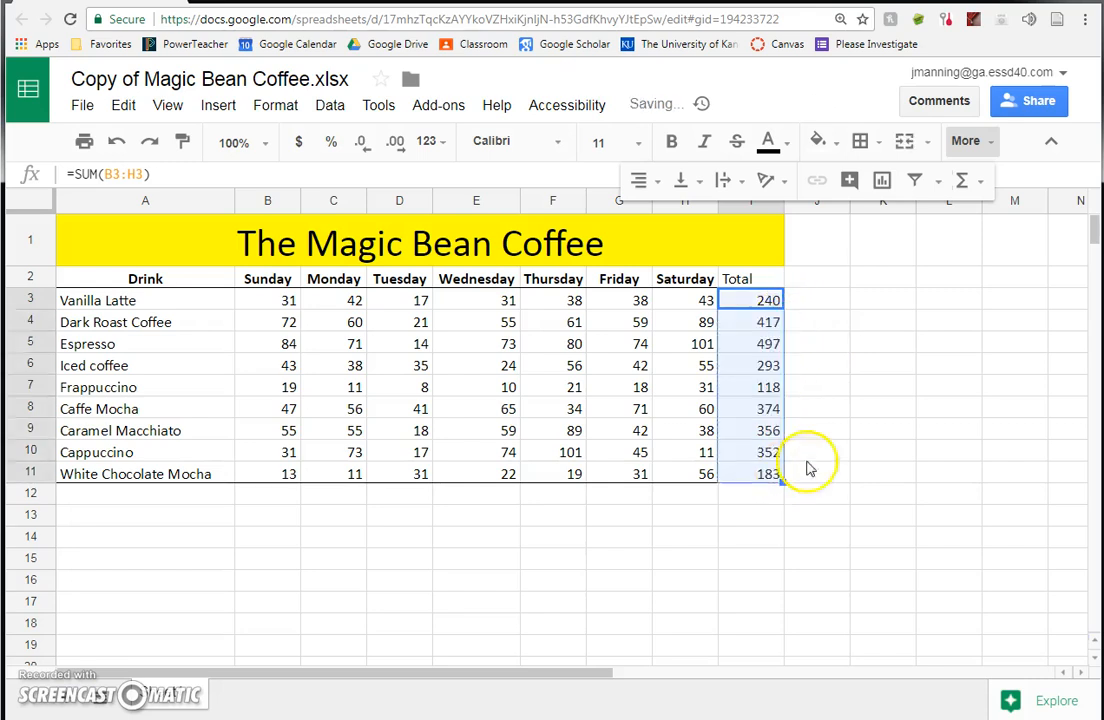
Examine the copied SUM formulas down the Total column for the individual drinks
{"action": "key", "text": "Down"}
{"action": "key", "text": "Down"}
{"action": "key", "text": "Down"}
{"action": "key", "text": "Down"}
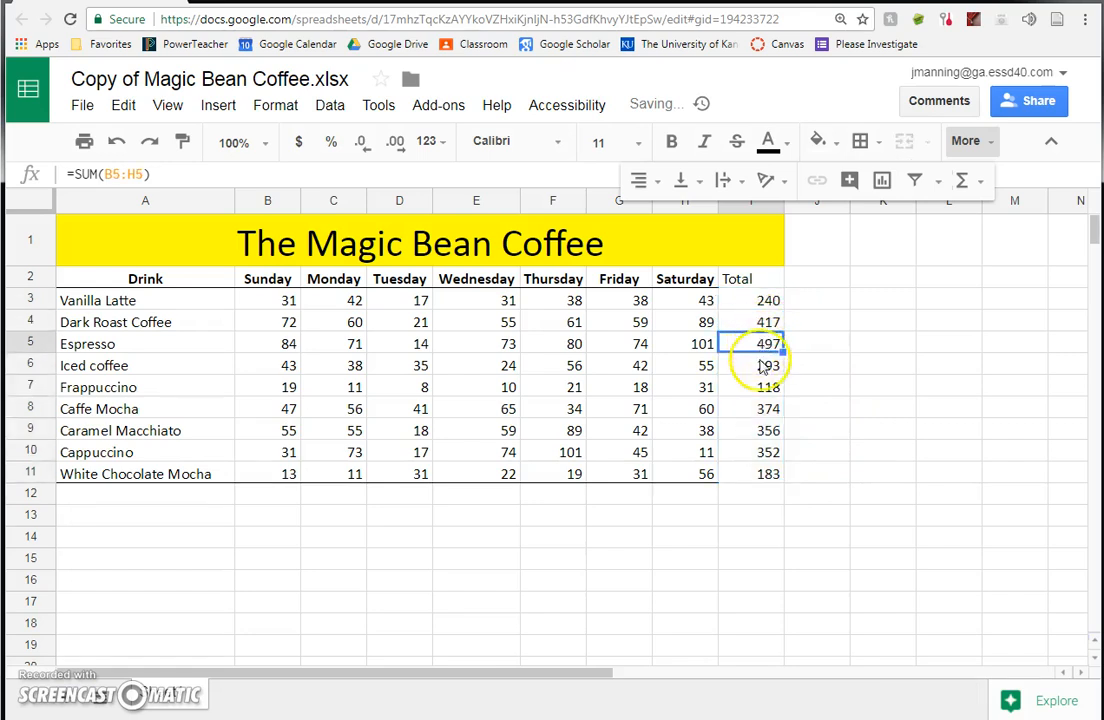
{"action": "key", "text": "Down"}
{"action": "key", "text": "Down"}
{"action": "key", "text": "Down"}
{"action": "key", "text": "Down"}
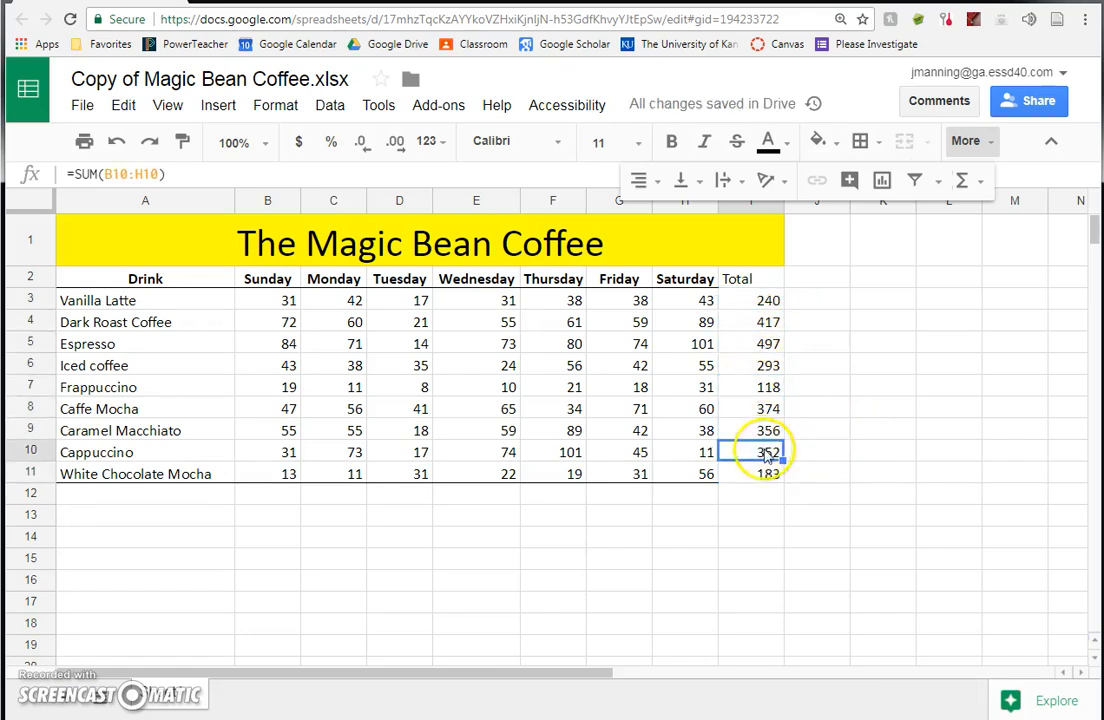
Enter the row label "Total" in cell A12, below White Chocolate Mocha
{"action": "left_click", "coordinate": [118, 494]}
{"action": "type", "text": "Total"}
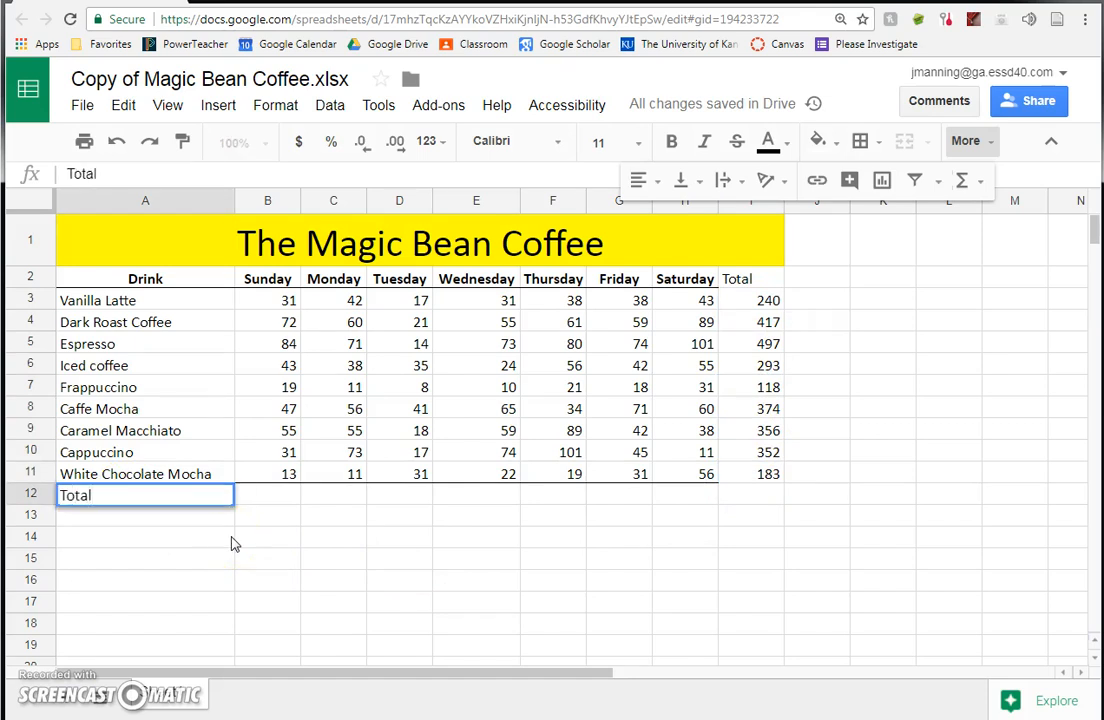
{"action": "key", "text": "Tab"}
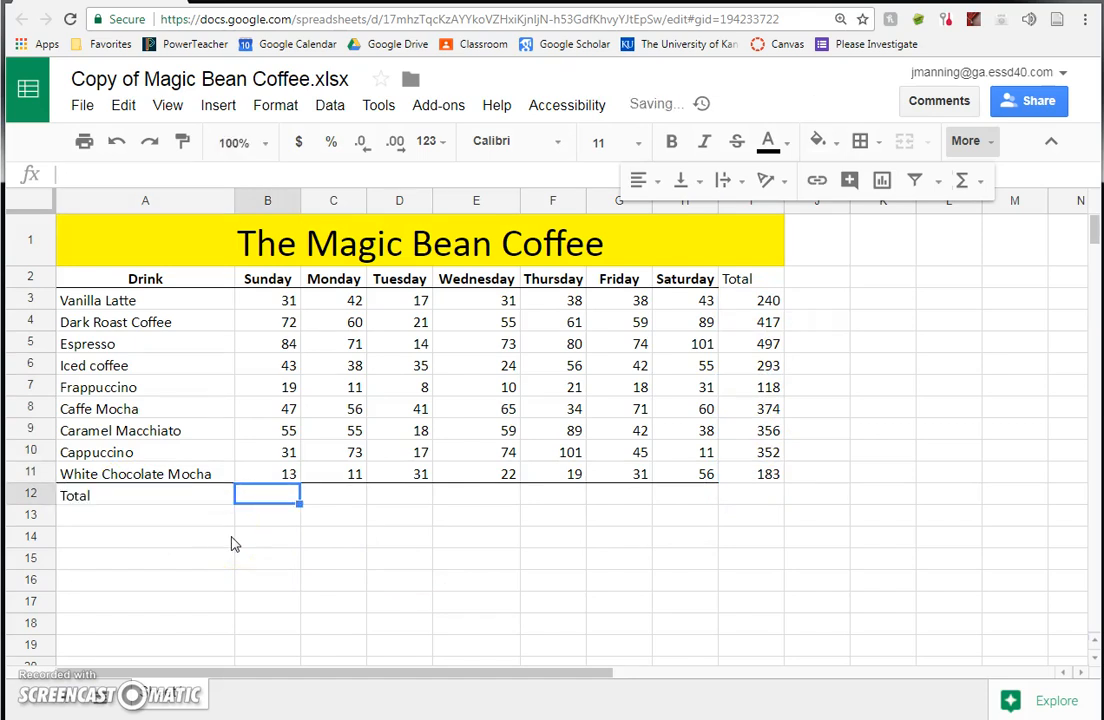
Sum the Sunday sales B3:B11 into B12 with the SUM function, and fill the formula across through I12
{"action": "left_click_drag", "start_coordinate": [256, 303], "coordinate": [261, 478]}
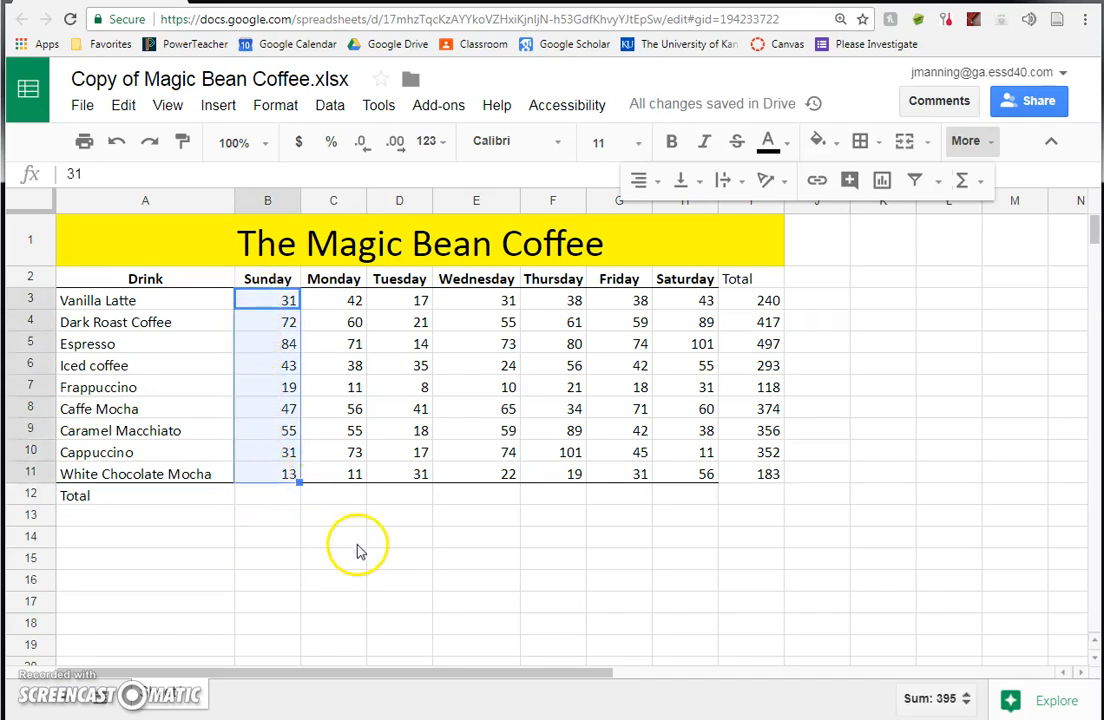
{"action": "left_click", "coordinate": [972, 186]}
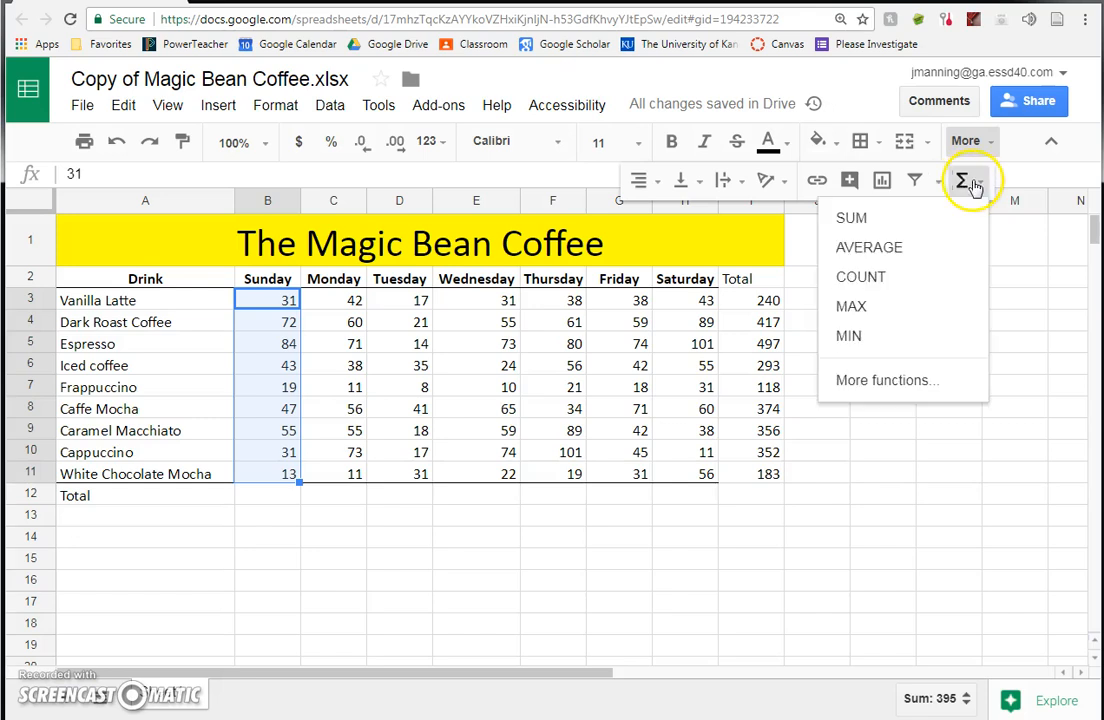
{"action": "left_click", "coordinate": [873, 218]}
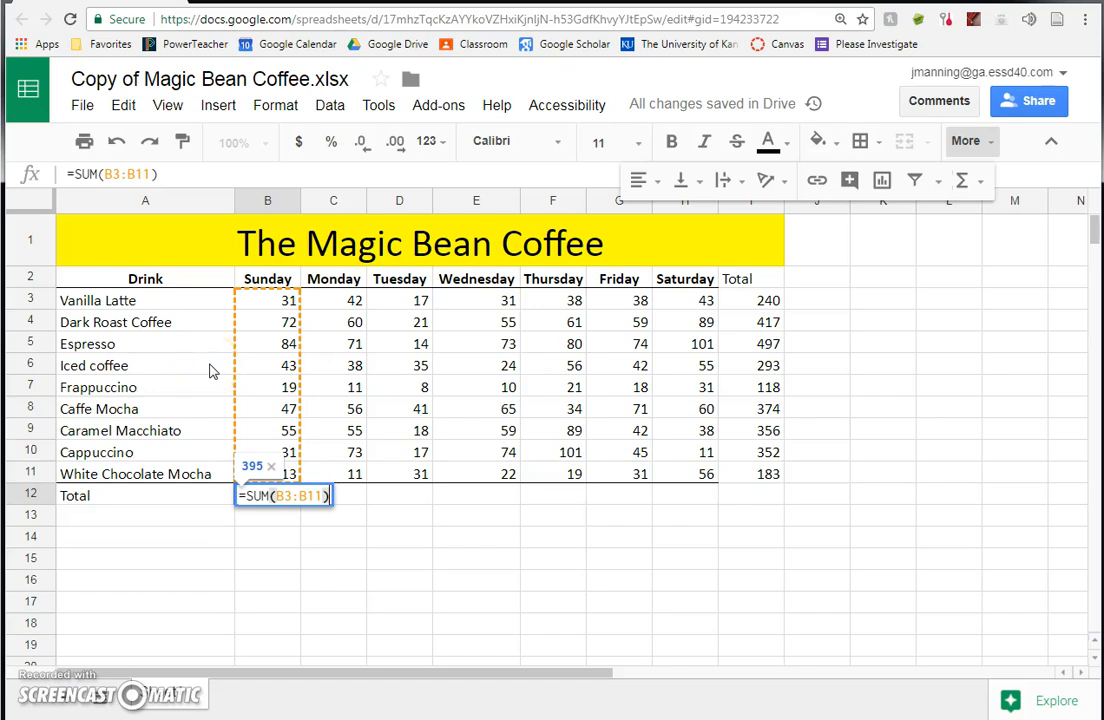
{"action": "key", "text": "Return"}
{"action": "left_click", "coordinate": [265, 493]}
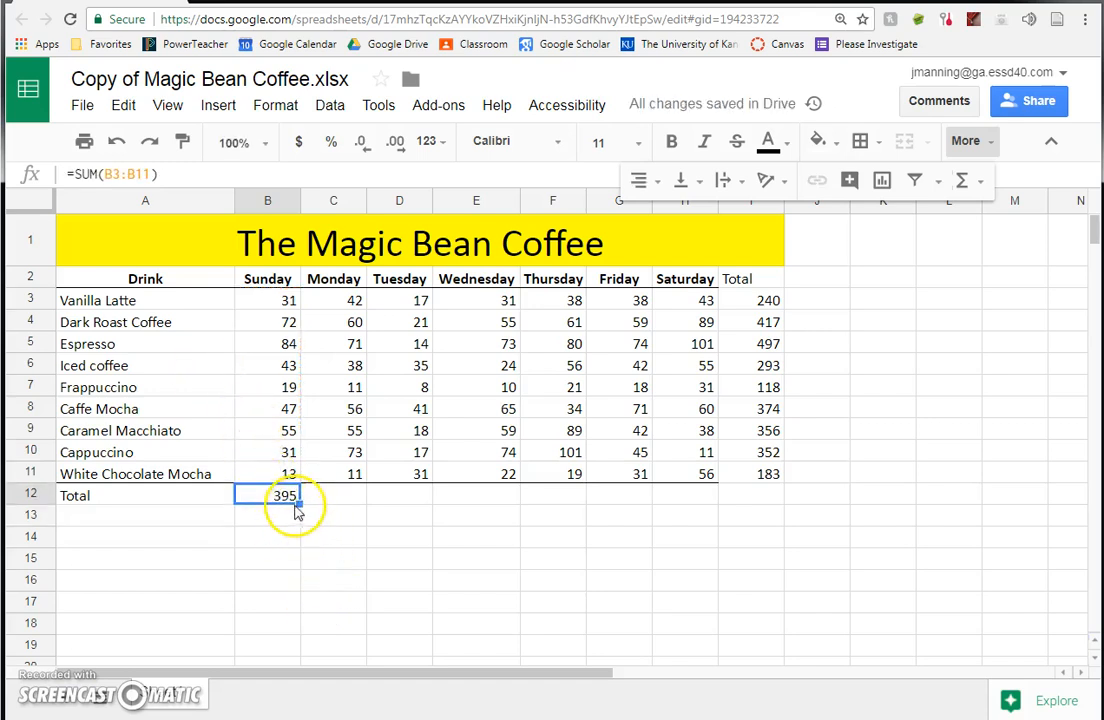
{"action": "left_click_drag", "start_coordinate": [300, 502], "coordinate": [740, 506]}
{"action": "left_click", "coordinate": [335, 580]}
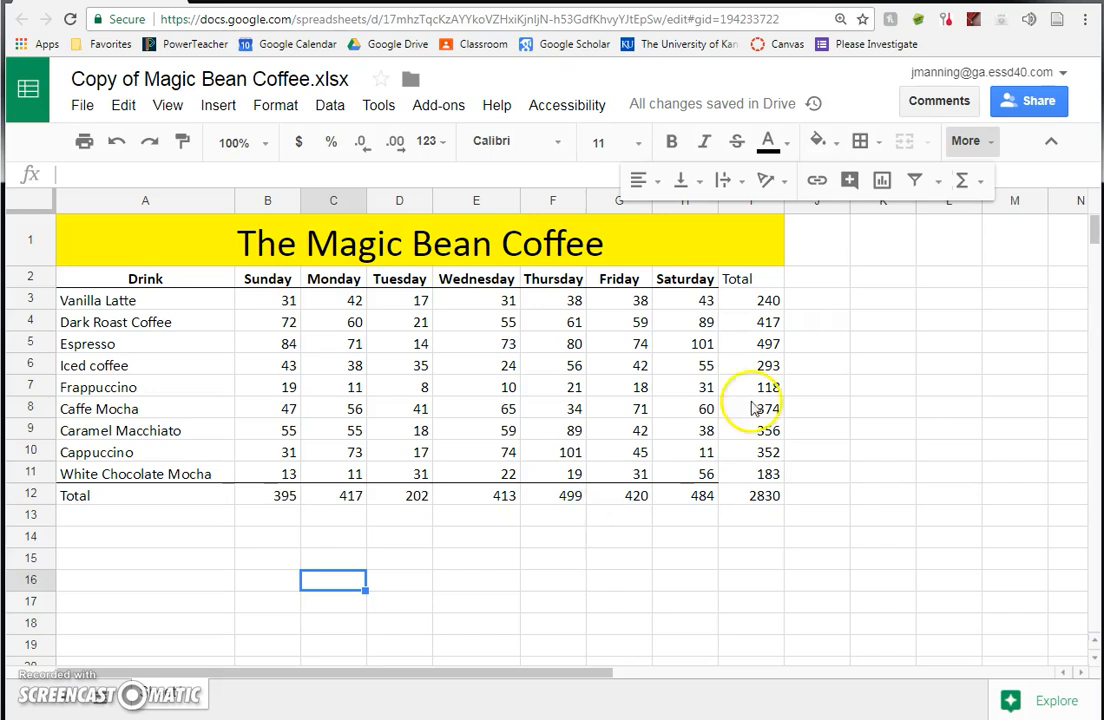
{"action": "left_click", "coordinate": [741, 283]}
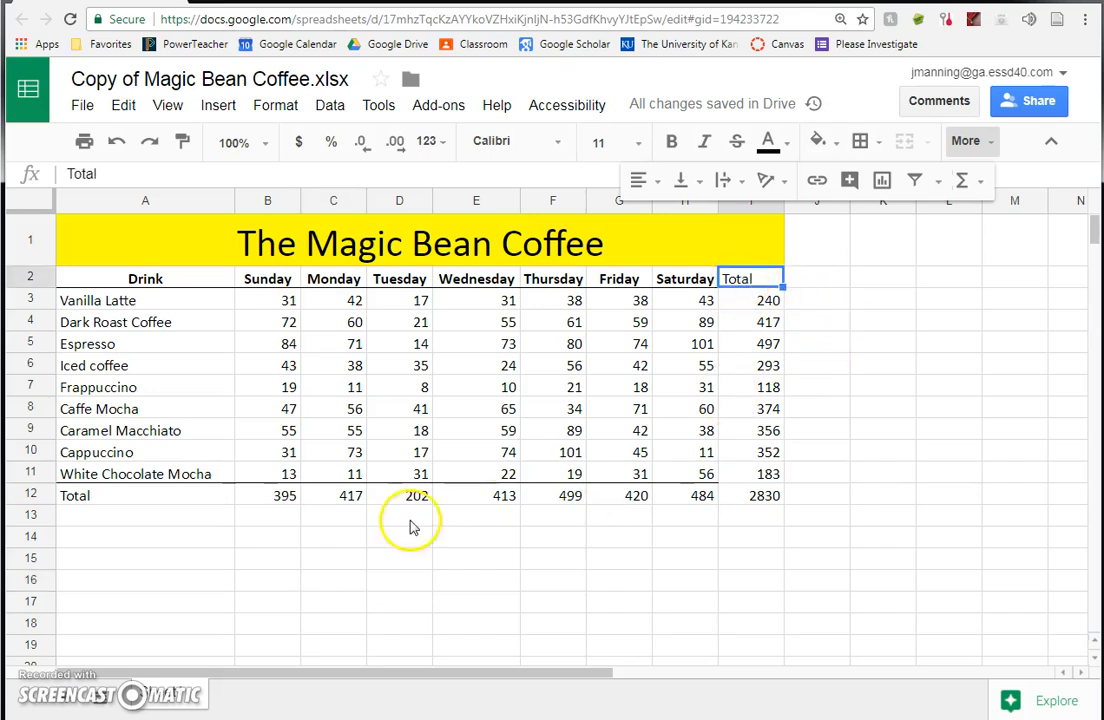
{"action": "left_click", "coordinate": [110, 497]}
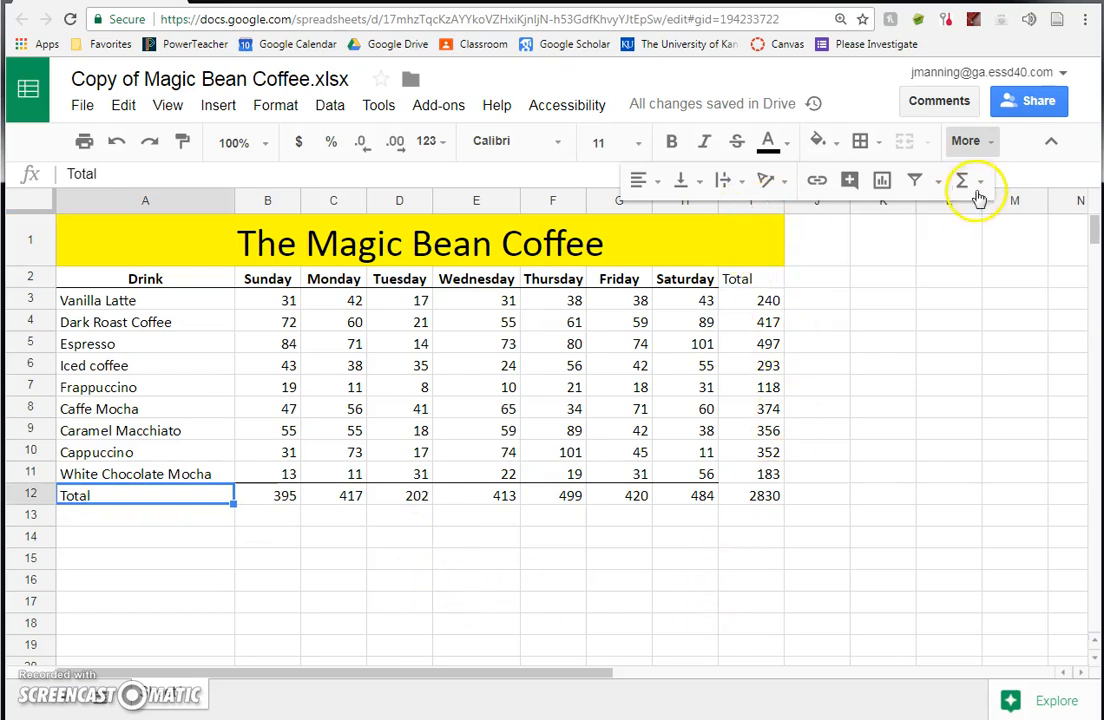
{"action": "left_click", "coordinate": [988, 141]}
{"action": "left_click", "coordinate": [750, 201]}
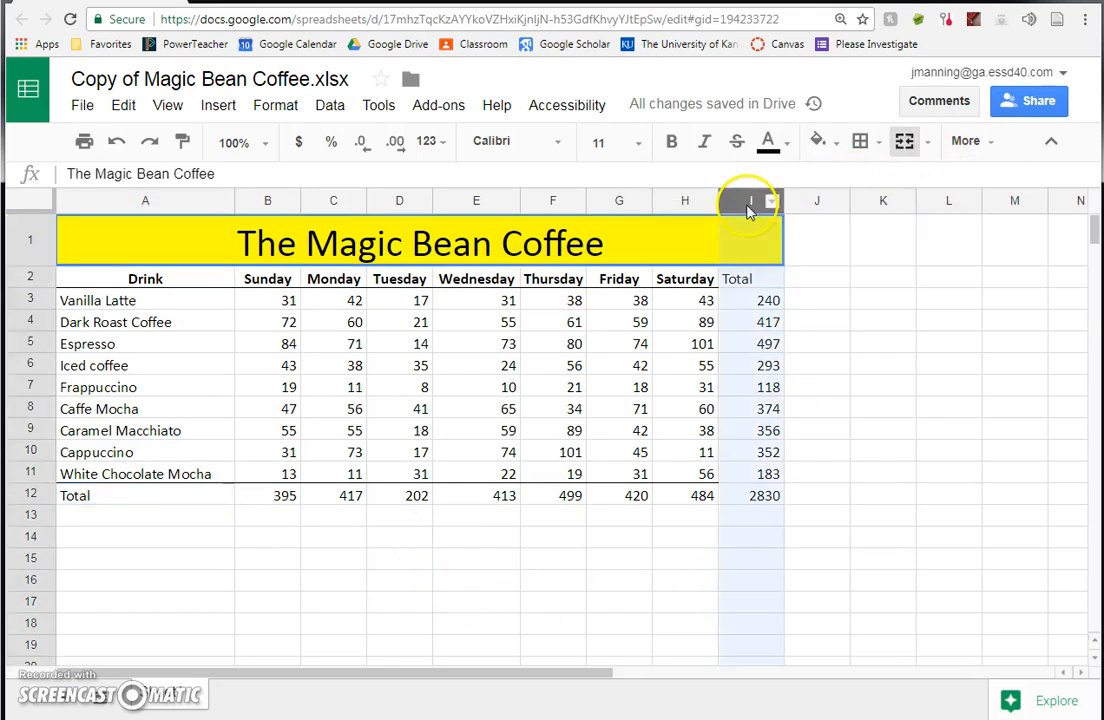
{"action": "left_click", "coordinate": [25, 495]}
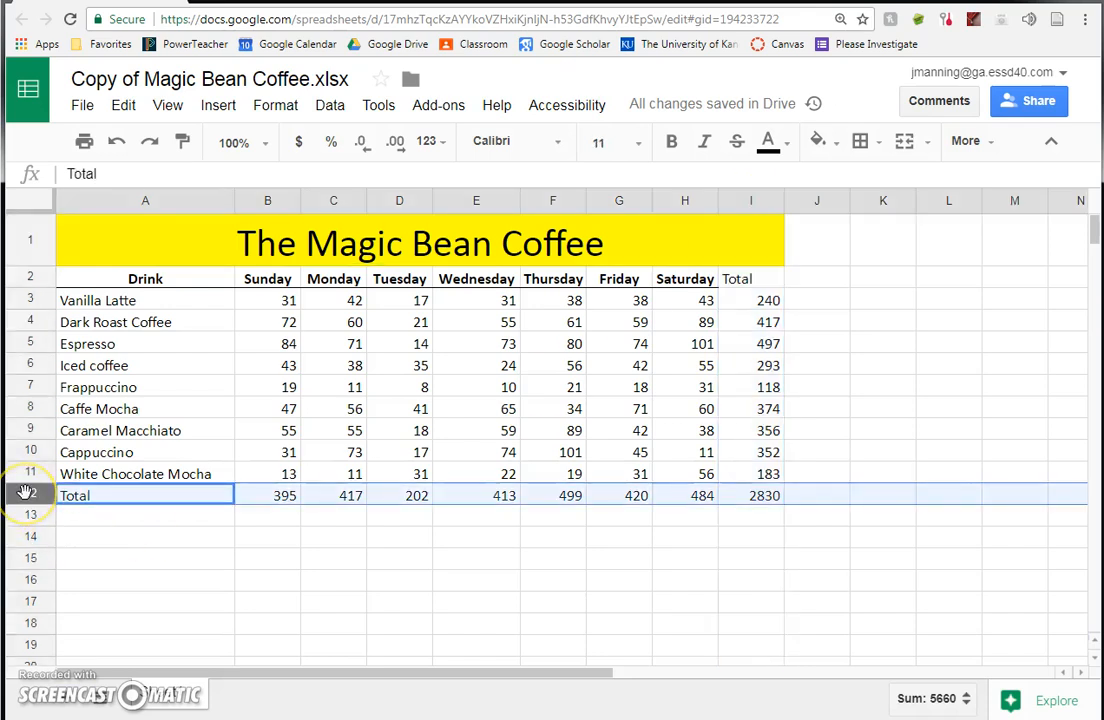
Fill the grand total cell I12 with yellow
{"action": "left_click", "coordinate": [765, 494]}
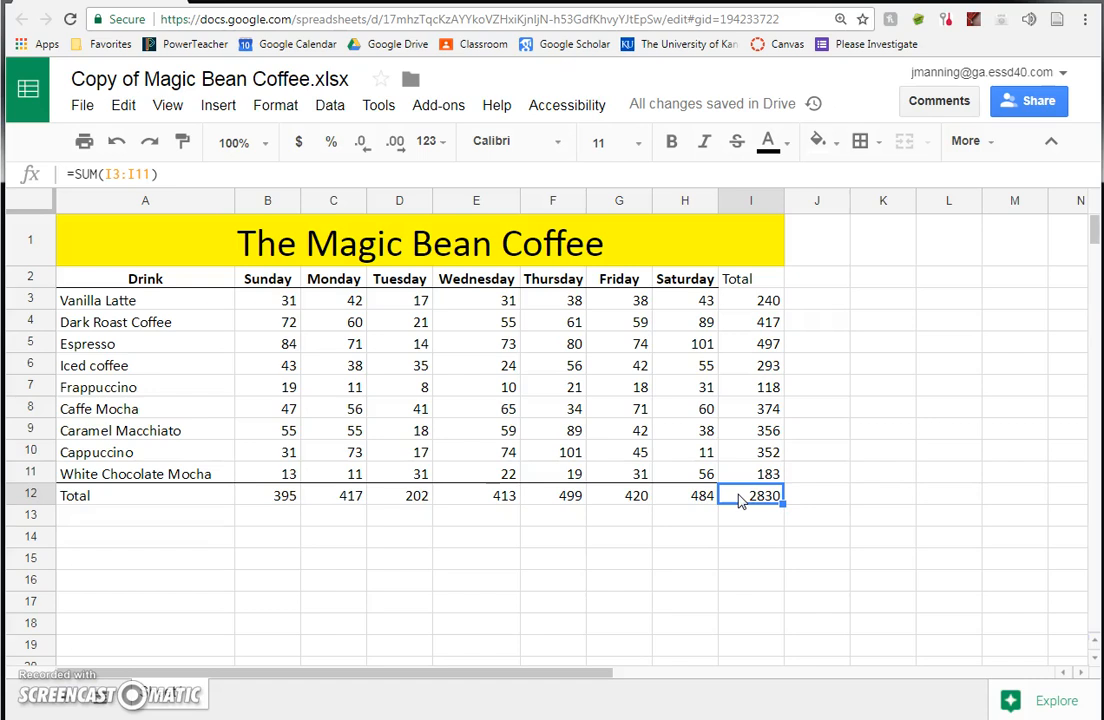
{"action": "left_click", "coordinate": [836, 147]}
{"action": "left_click", "coordinate": [884, 237]}
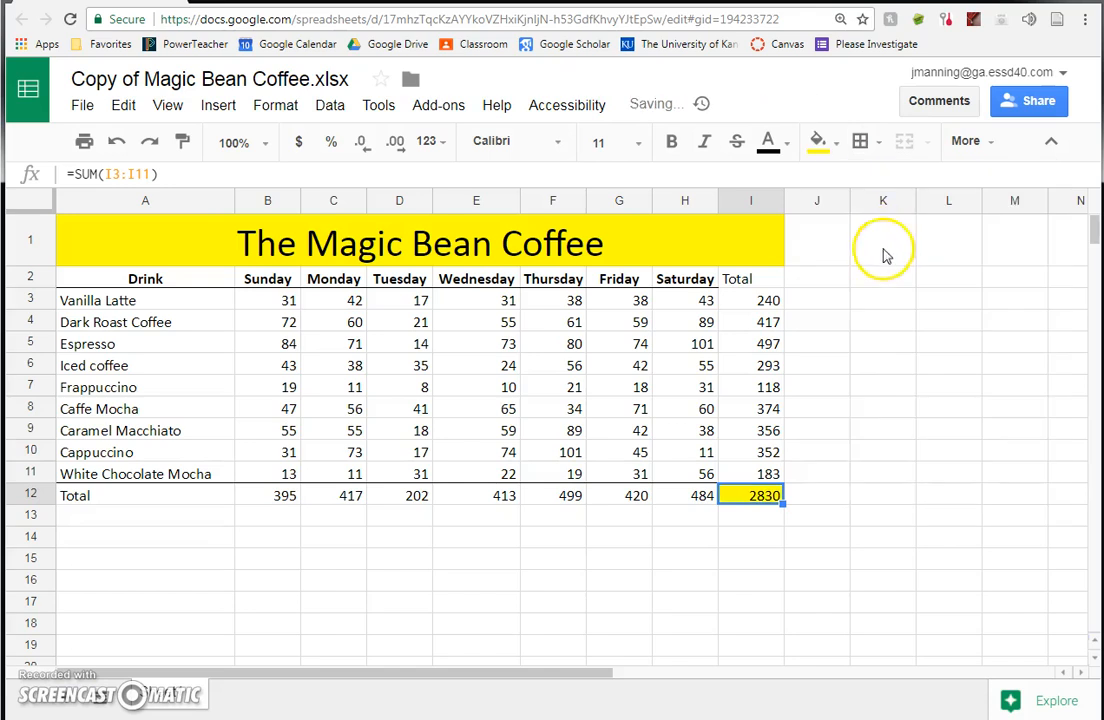
{"action": "left_click", "coordinate": [745, 540]}
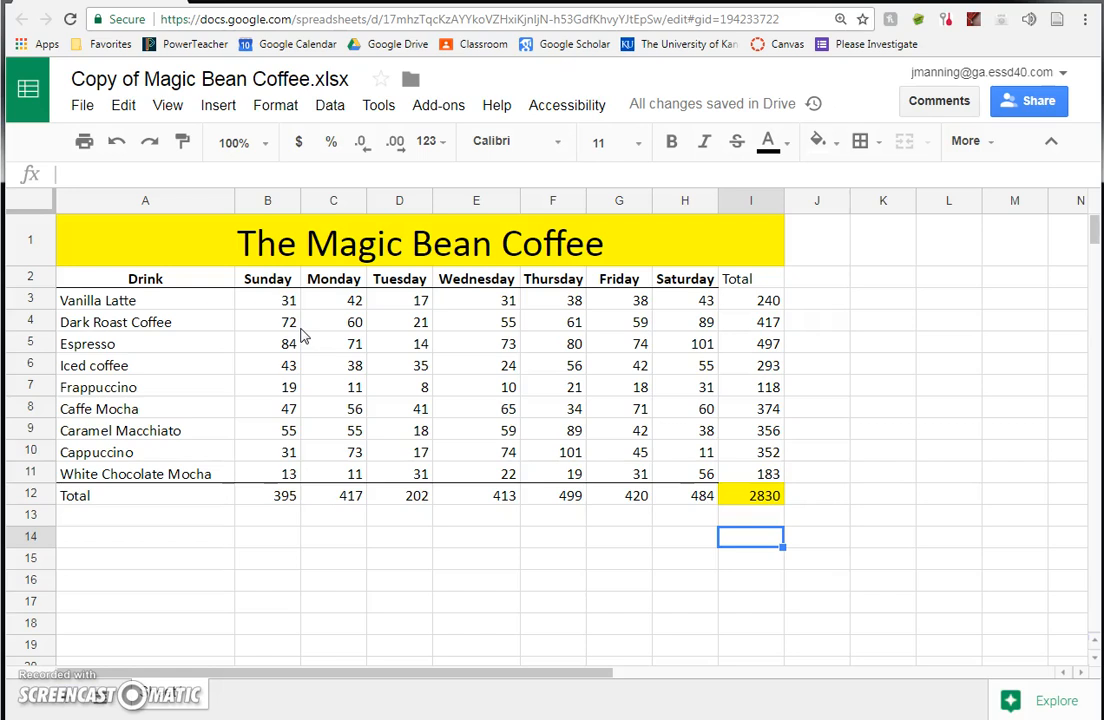
Enter the header "Average" in cell J2, beside the Total column
{"action": "left_click", "coordinate": [810, 284]}
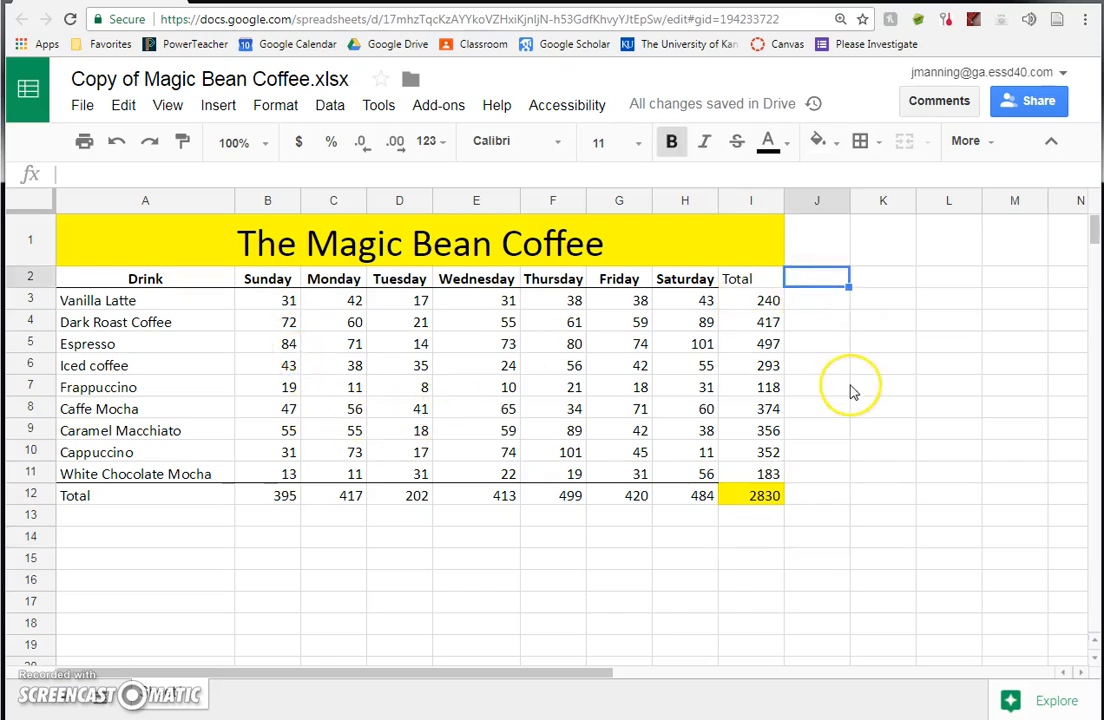
{"action": "type", "text": "Average"}
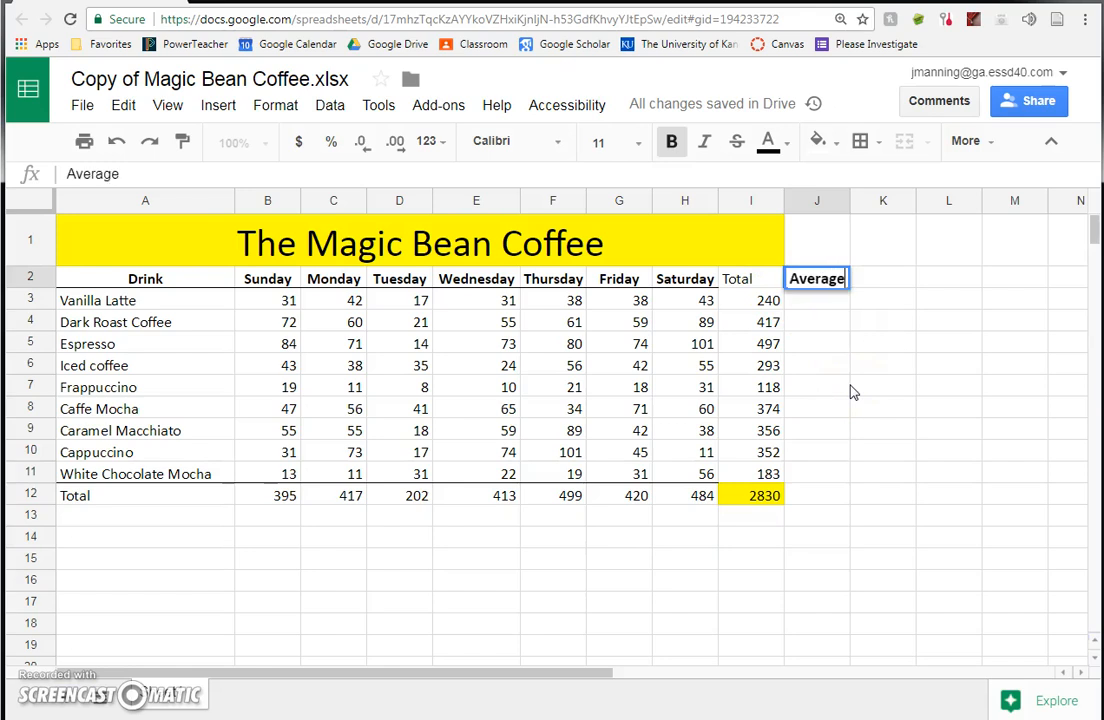
{"action": "key", "text": "Return"}
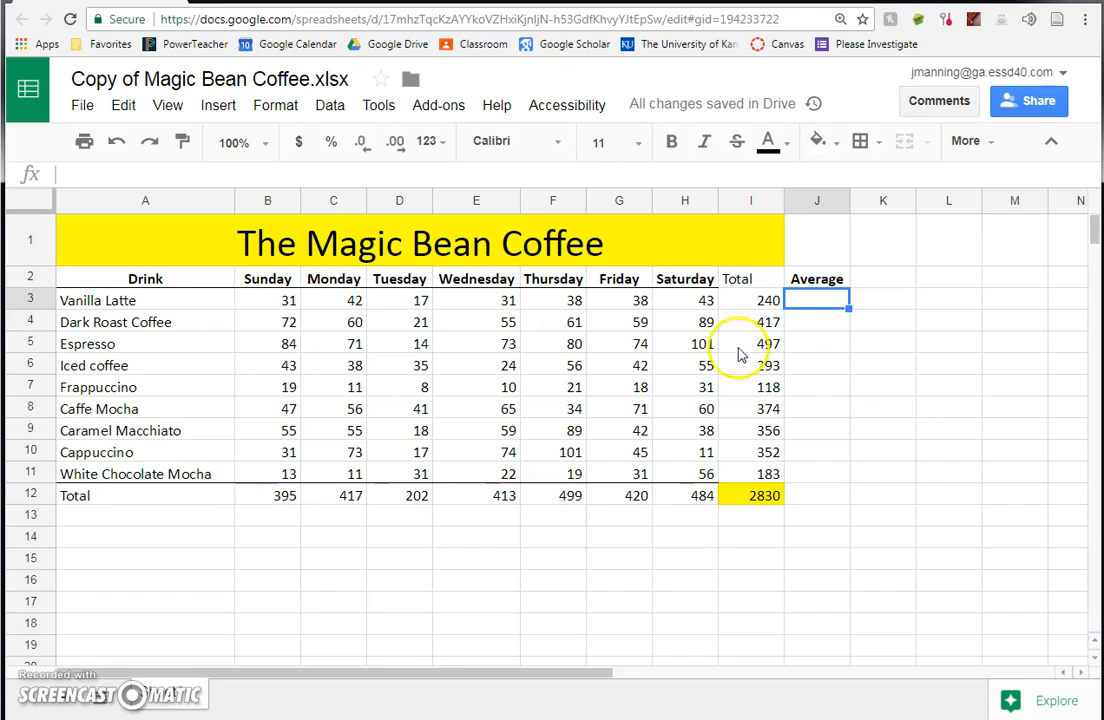
Average the Vanilla Latte sales B3:H3 with the AVERAGE function, placing the formula in I3
{"action": "left_click_drag", "start_coordinate": [253, 307], "coordinate": [680, 303]}
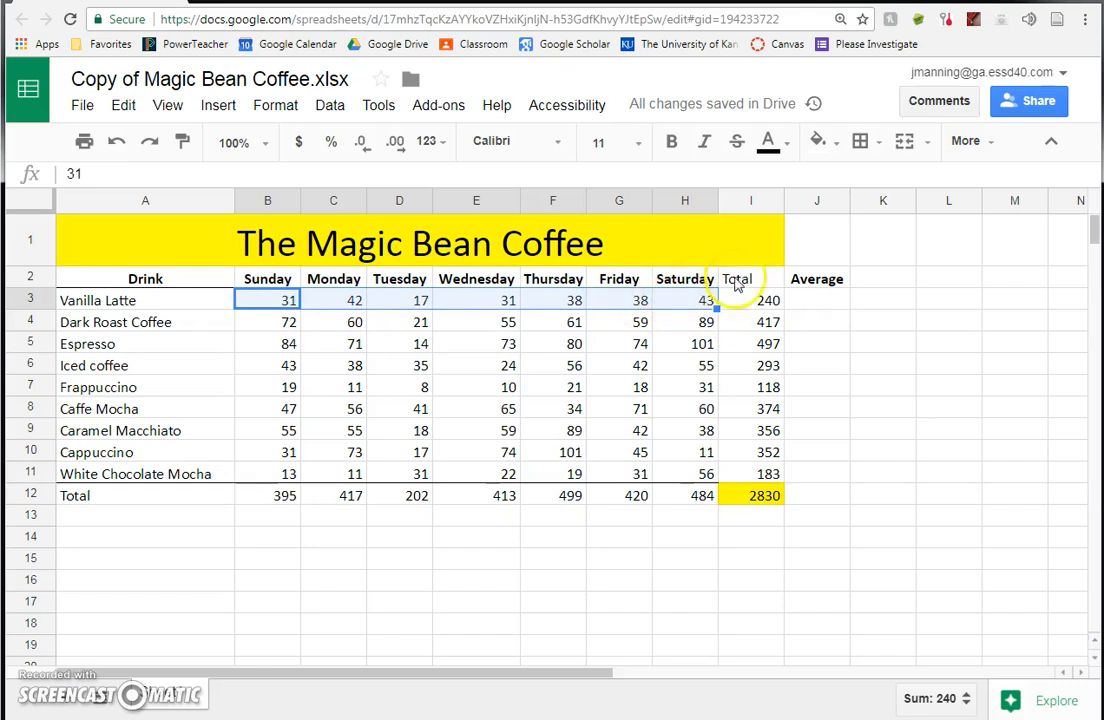
{"action": "left_click", "coordinate": [975, 141]}
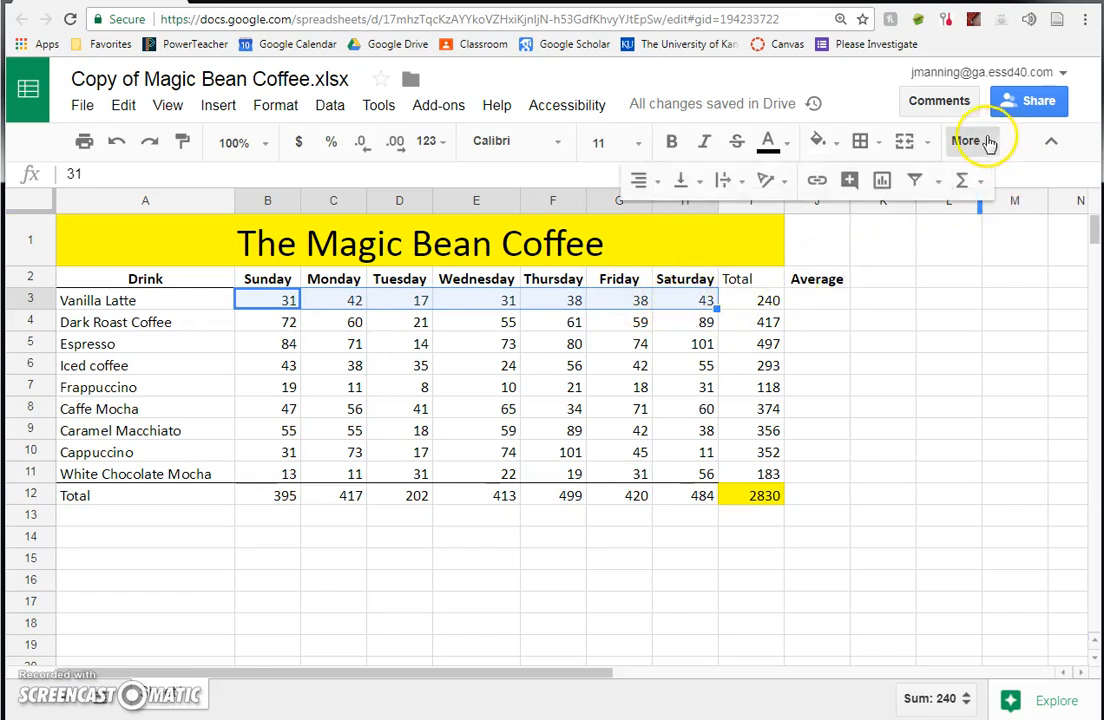
{"action": "left_click", "coordinate": [980, 182]}
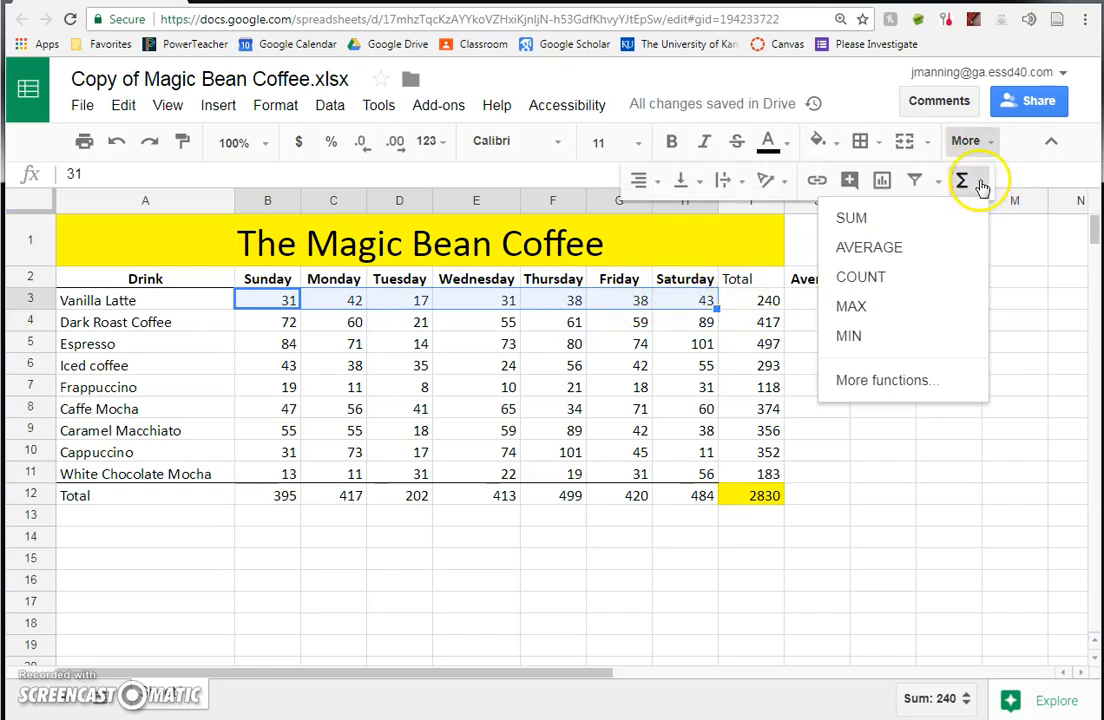
{"action": "left_click", "coordinate": [870, 248]}
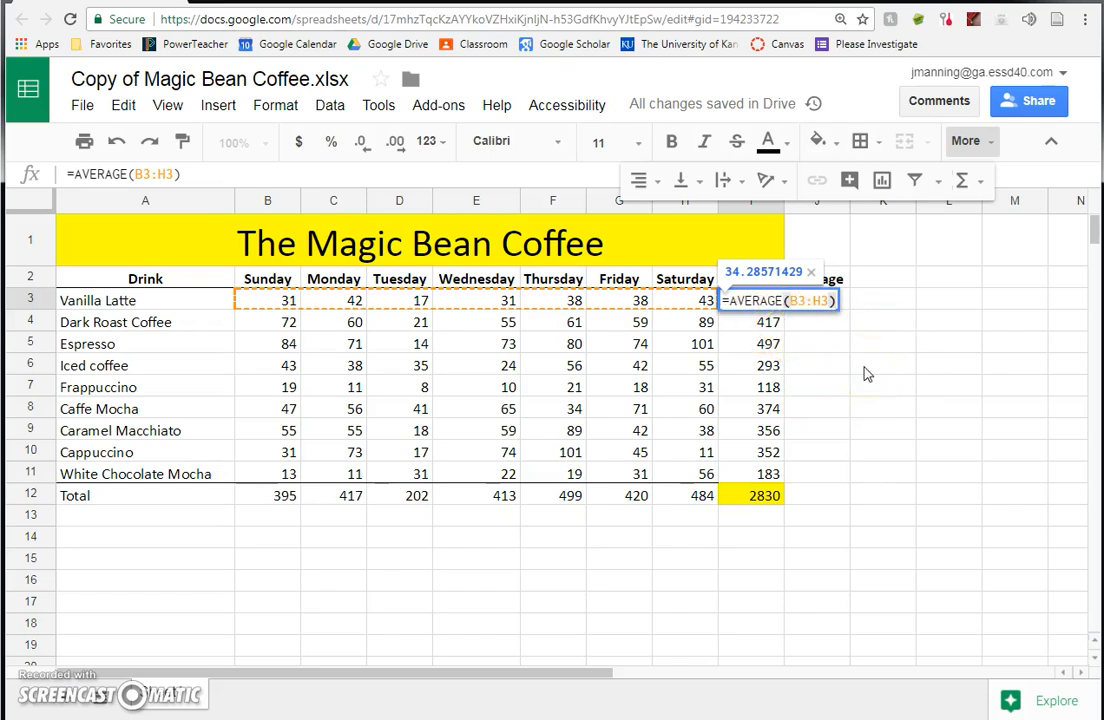
{"action": "key", "text": "Return"}
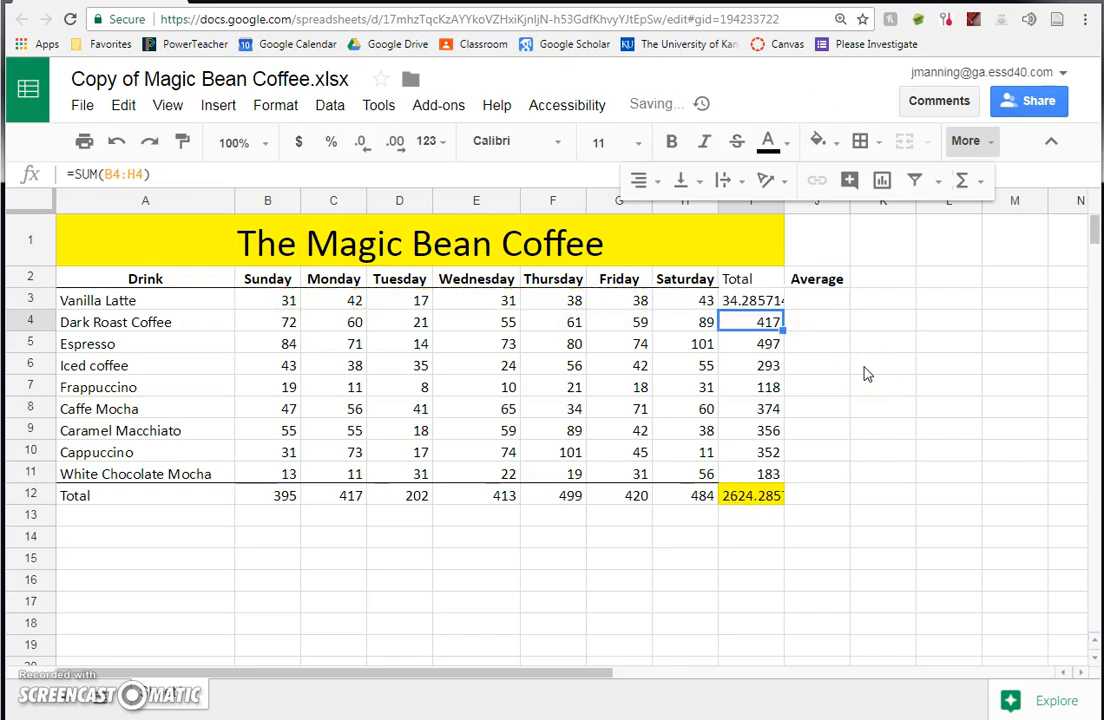
{"action": "key", "text": "Up"}
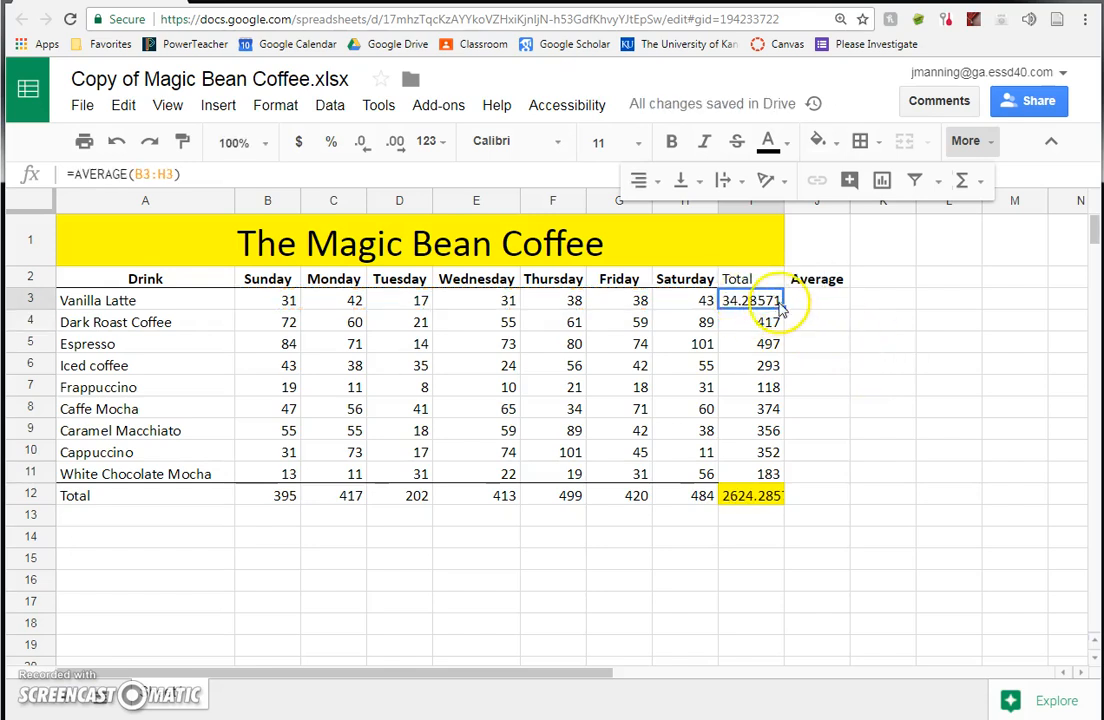
Move the average formula from I3 to J3 and restore the Vanilla Latte total, the sum of B3:H3, in I3
{"action": "mouse_move", "coordinate": [781, 304]}
{"action": "left_mouse_down"}
{"action": "mouse_move", "coordinate": [812, 302]}
{"action": "mouse_move", "coordinate": [779, 321]}
{"action": "mouse_move", "coordinate": [781, 293]}
{"action": "left_mouse_up"}
{"action": "left_click", "coordinate": [770, 325]}
{"action": "left_click", "coordinate": [831, 307]}
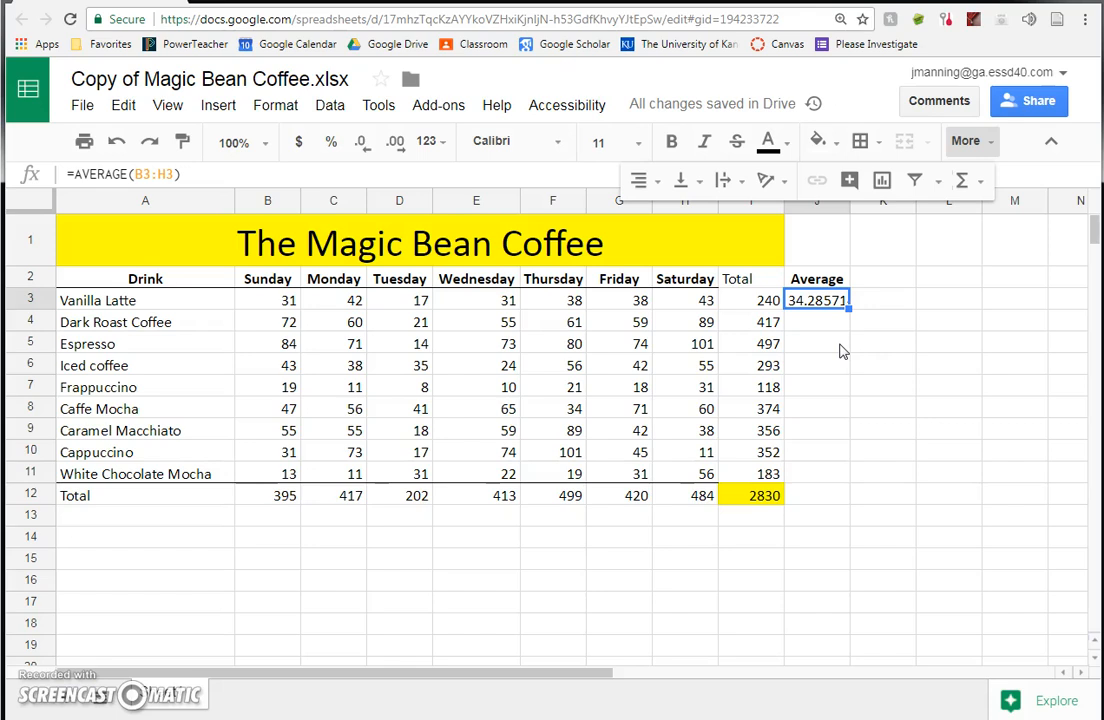
Reduce the average in J3 to one decimal place and fill the formula down through J11
{"action": "left_click", "coordinate": [812, 326]}
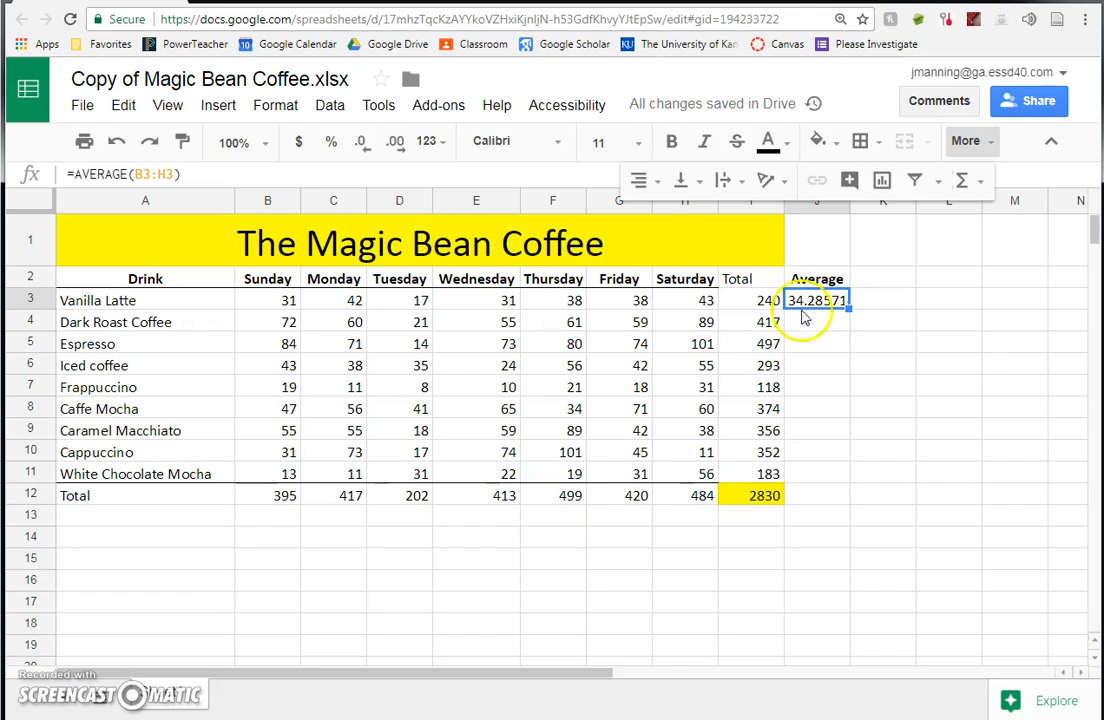
{"action": "left_click", "coordinate": [362, 146]}
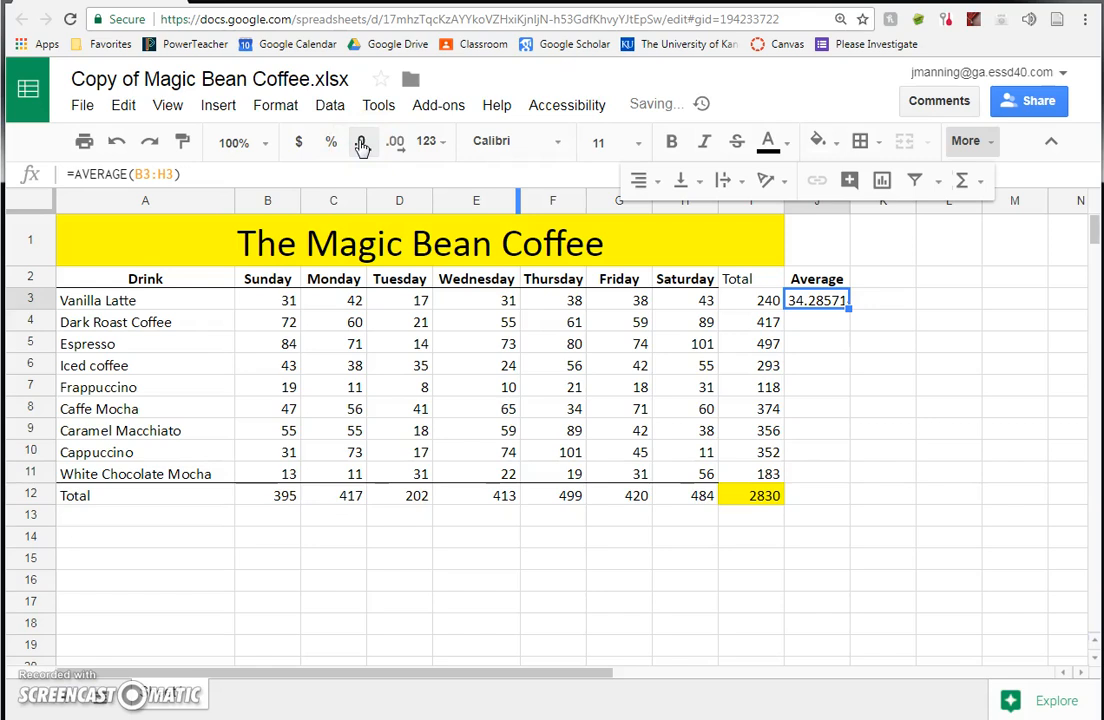
{"action": "left_click", "coordinate": [362, 146]}
{"action": "left_click", "coordinate": [362, 146]}
{"action": "left_click", "coordinate": [362, 146]}
{"action": "left_click", "coordinate": [362, 146]}
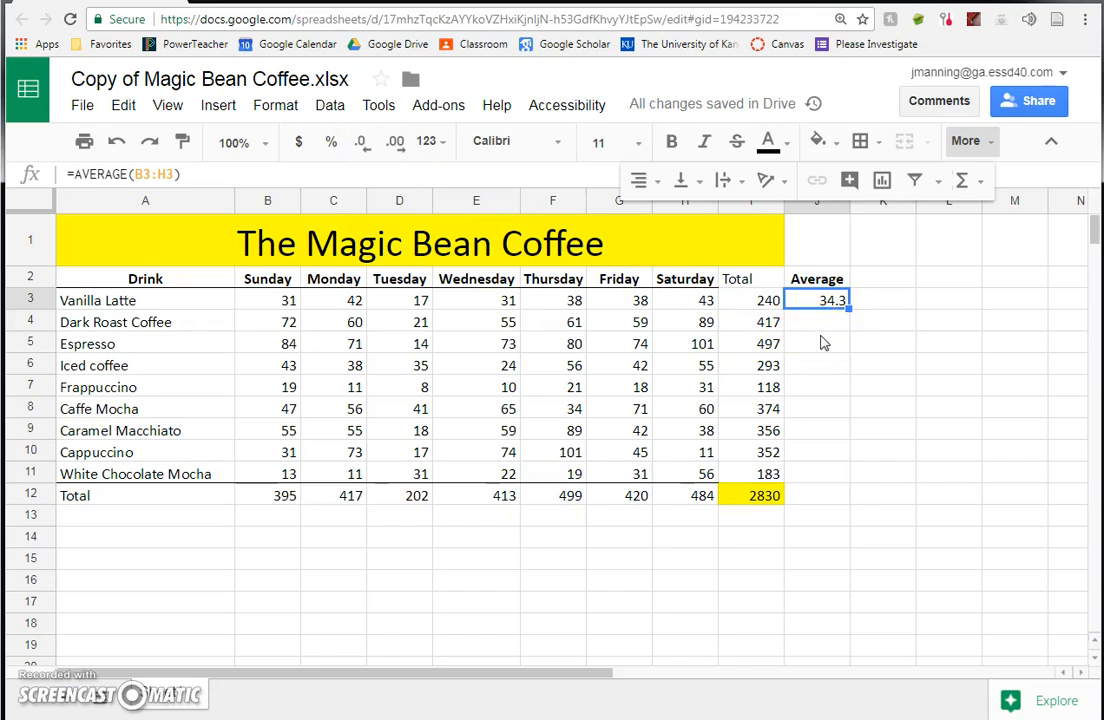
{"action": "left_click_drag", "start_coordinate": [848, 309], "coordinate": [838, 476]}
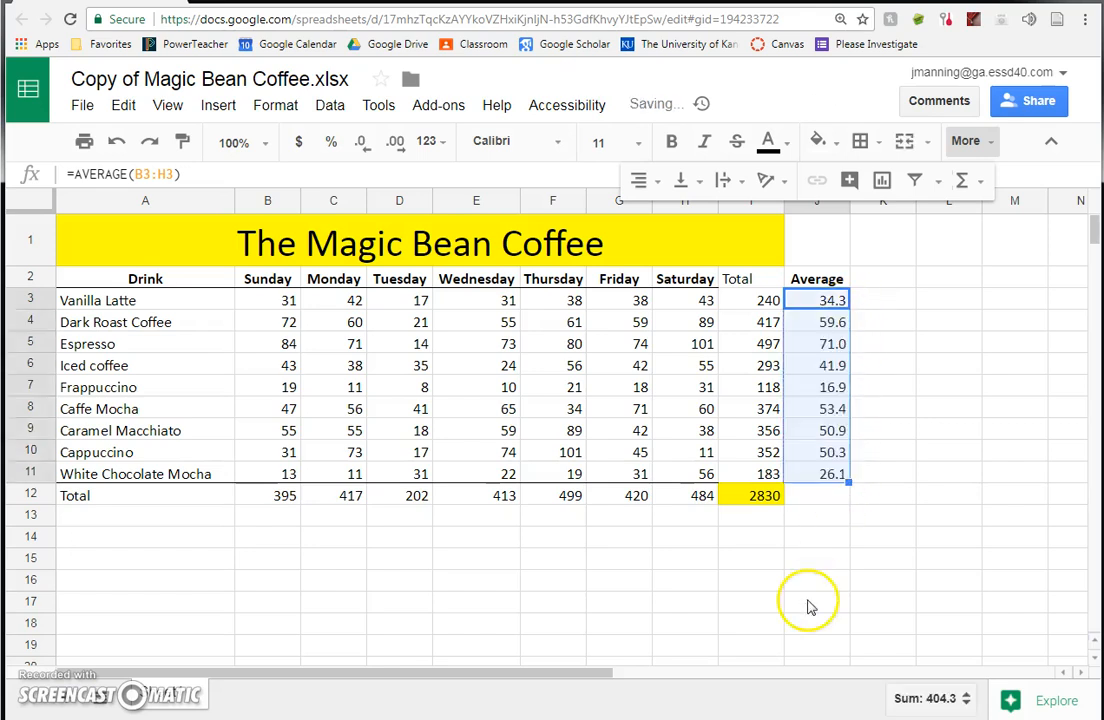
{"action": "left_click", "coordinate": [886, 408]}
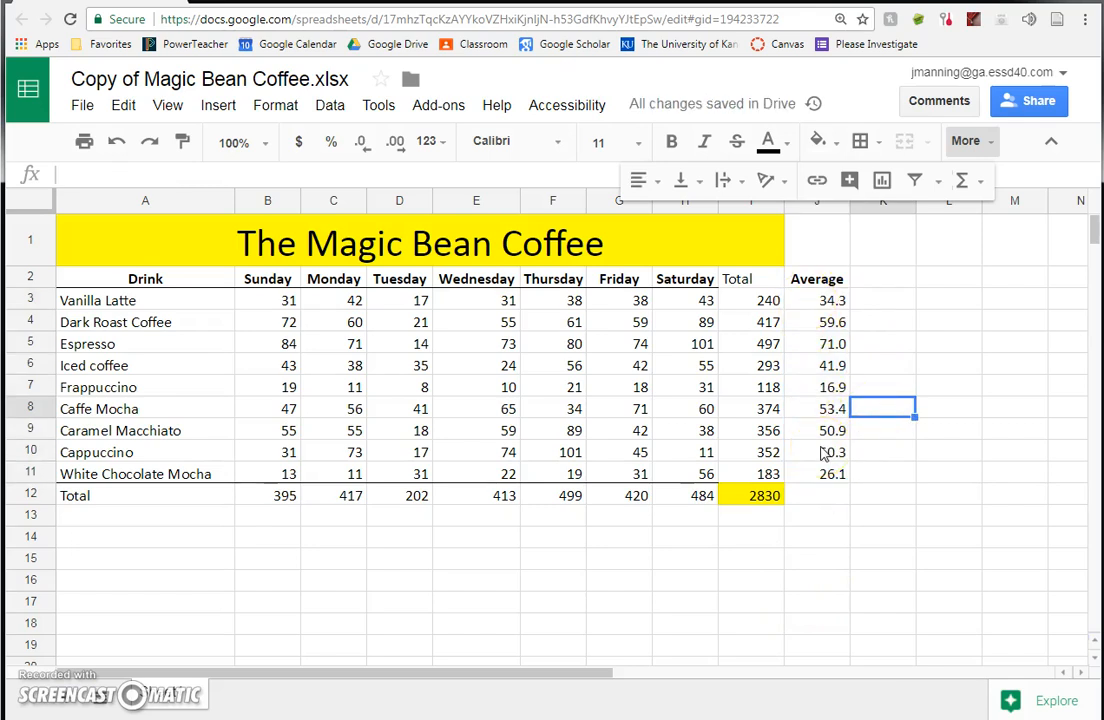
Enter the header "Percentage" in cell K2 and widen column K to fit it
{"action": "left_click", "coordinate": [876, 283]}
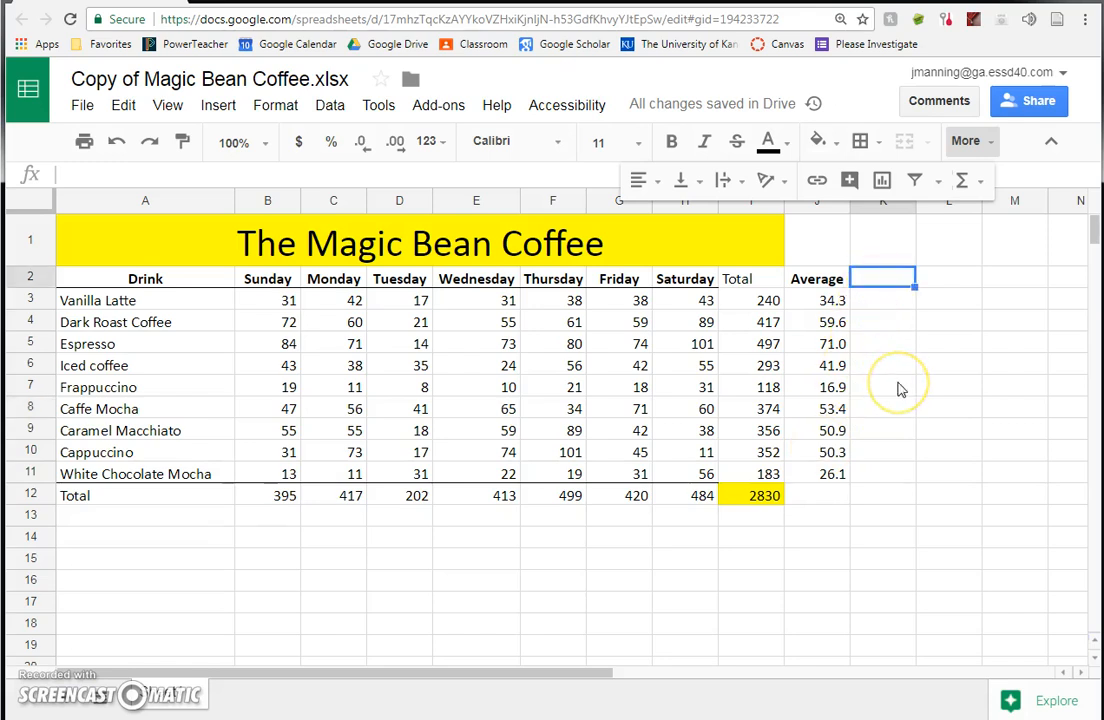
{"action": "type", "text": "Percentage"}
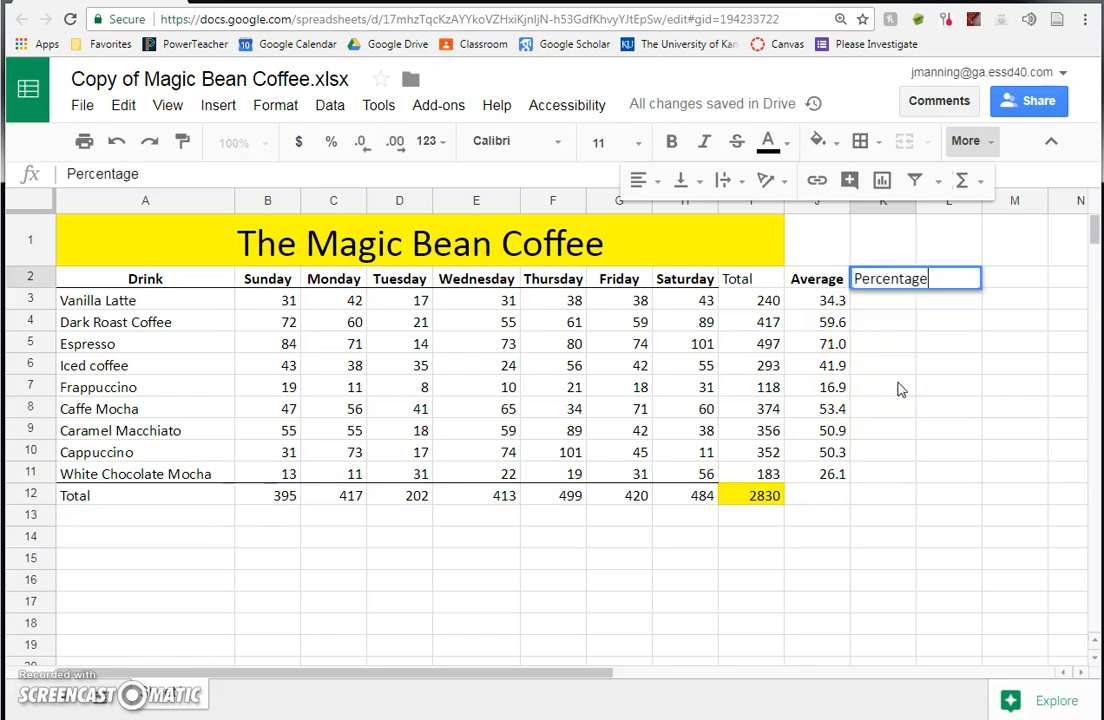
{"action": "key", "text": "Return"}
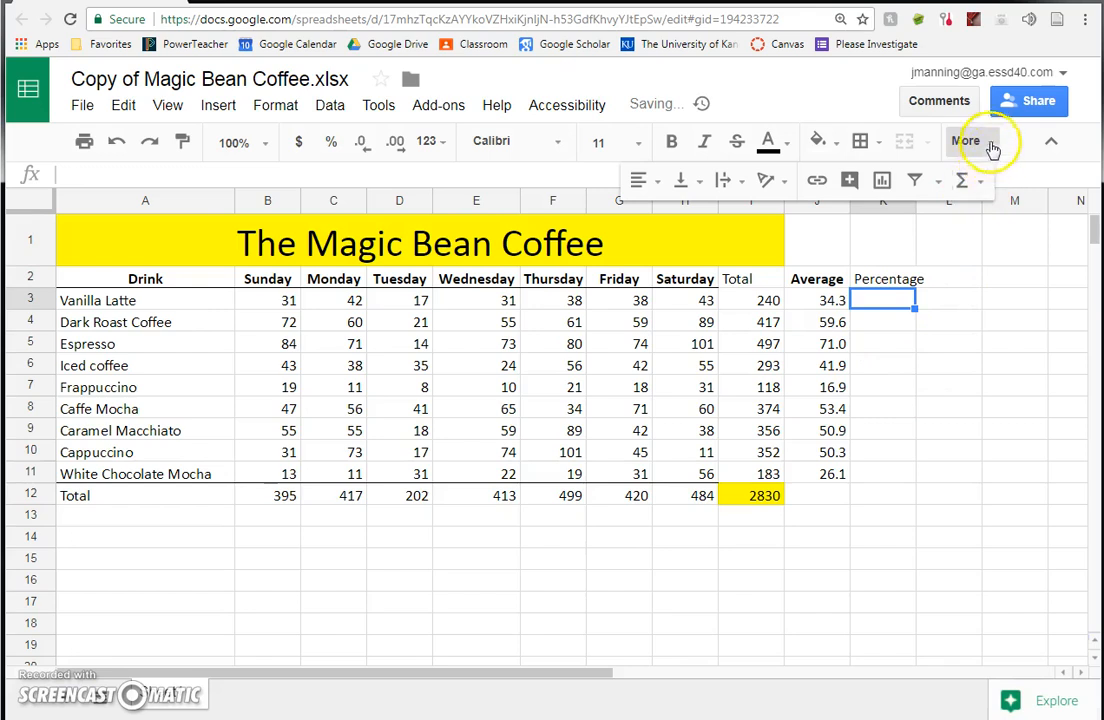
{"action": "left_click", "coordinate": [991, 149]}
{"action": "left_click_drag", "start_coordinate": [917, 201], "coordinate": [931, 201]}
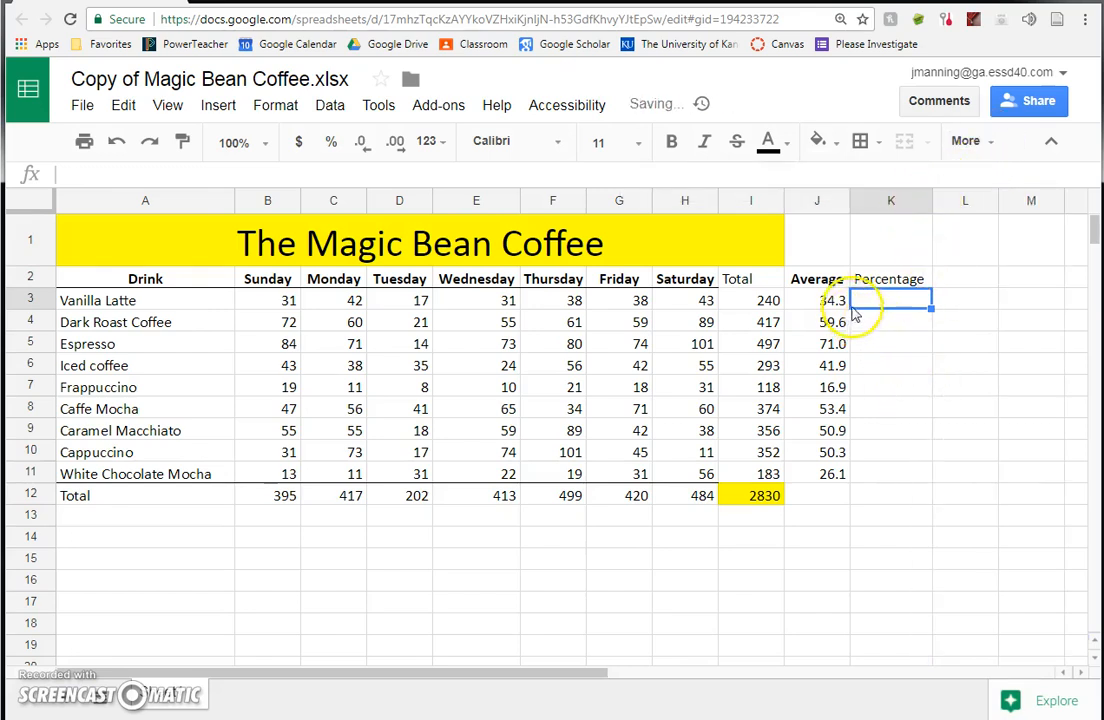
{"action": "left_click", "coordinate": [990, 146]}
{"action": "left_click", "coordinate": [981, 181]}
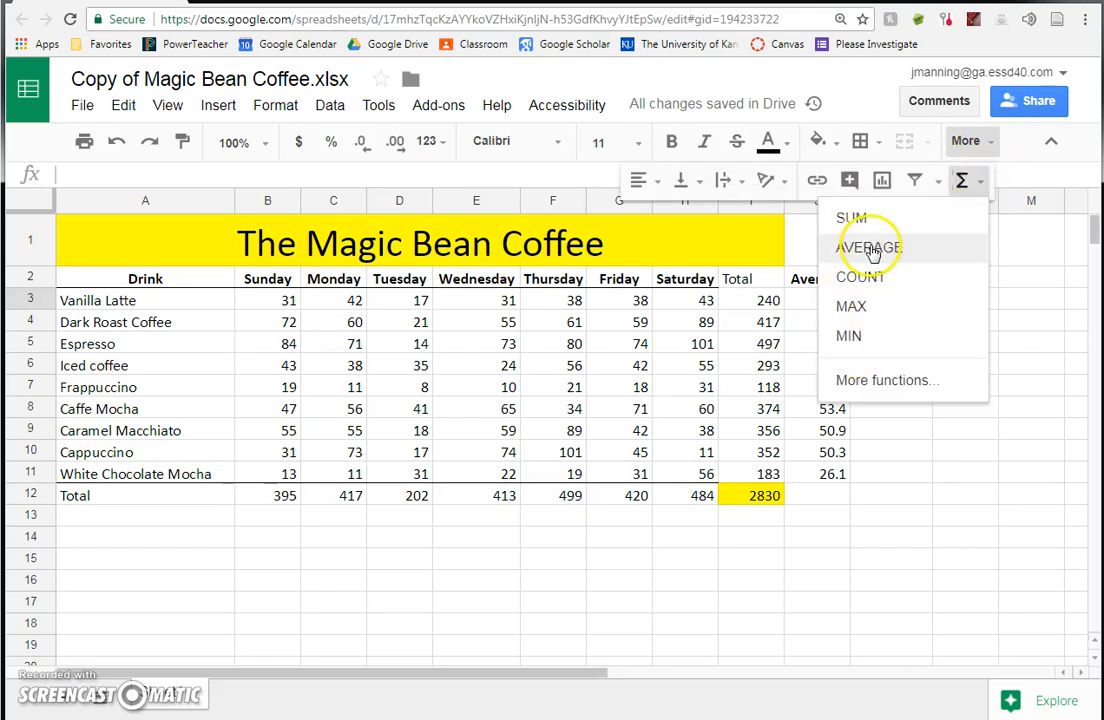
{"action": "left_click", "coordinate": [835, 587]}
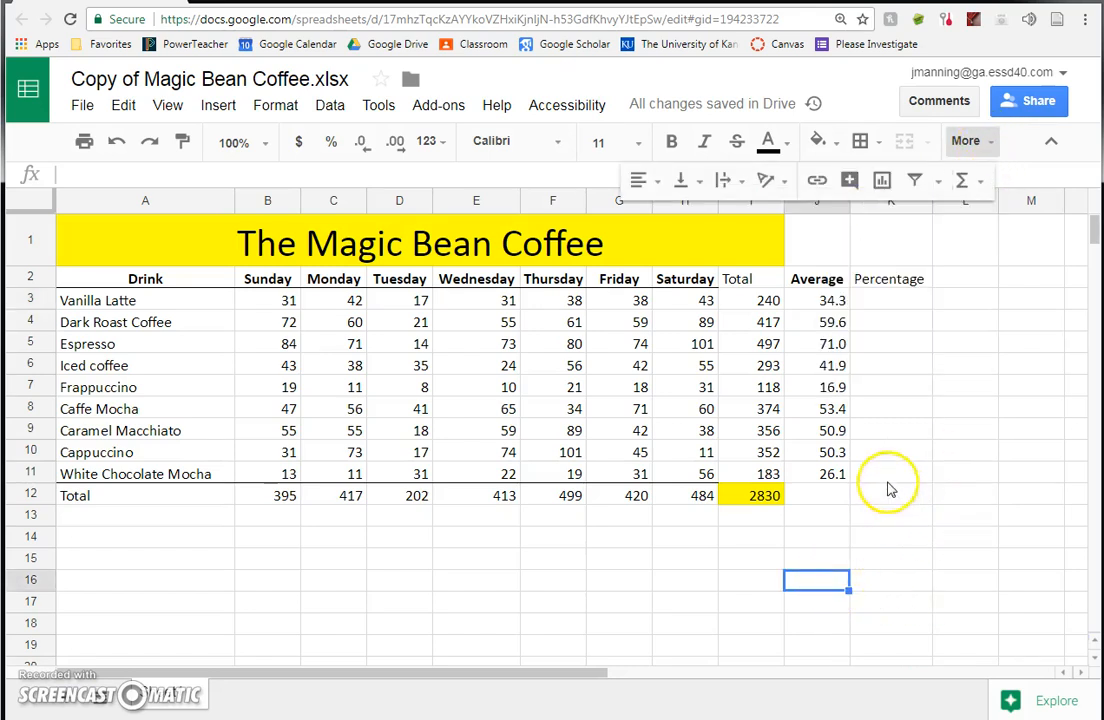
Enter the formula =I3/I12 in K3 to divide the Vanilla Latte total by the grand total
{"action": "left_click", "coordinate": [879, 301]}
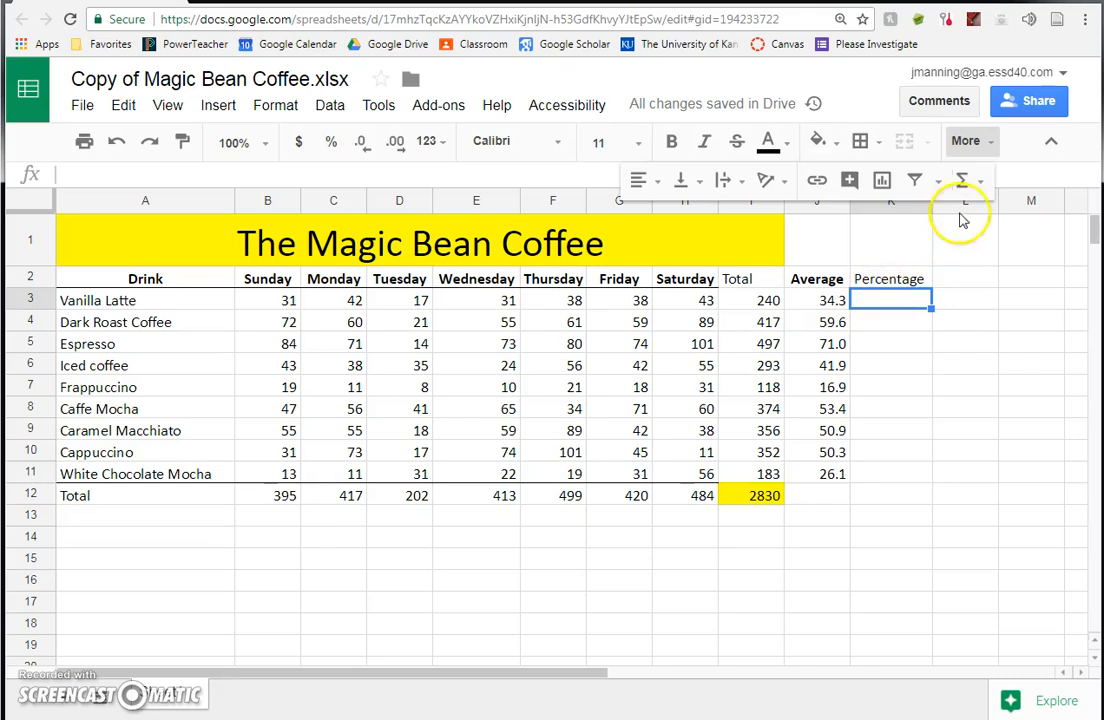
{"action": "left_click", "coordinate": [972, 146]}
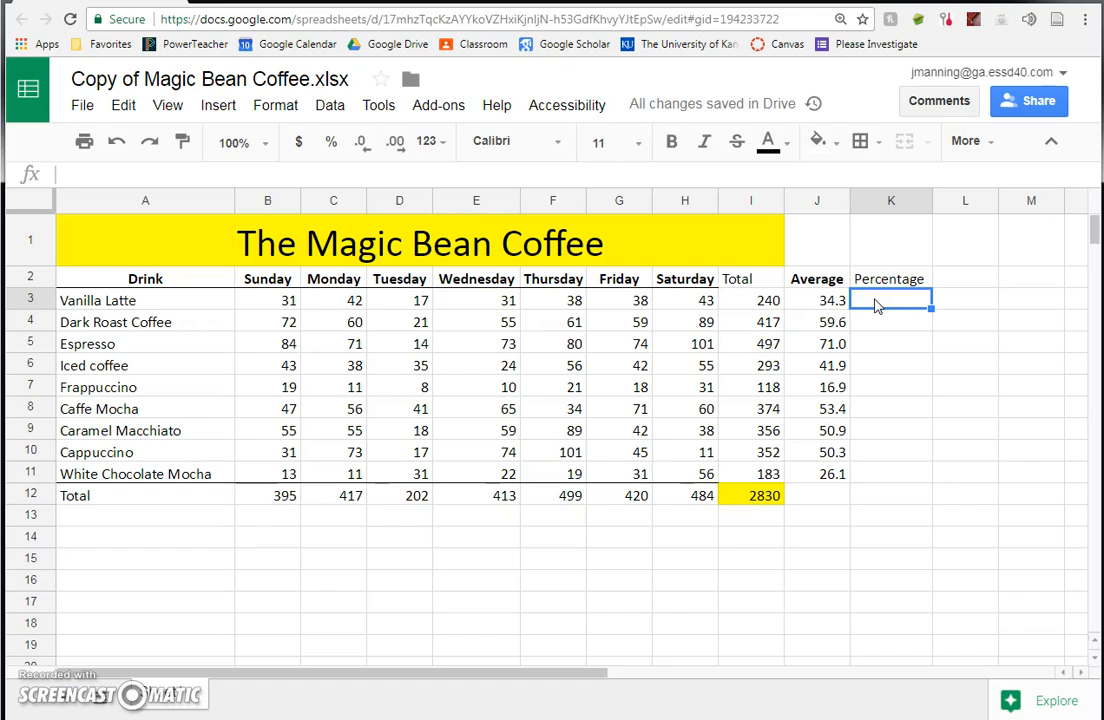
{"action": "type", "text": "="}
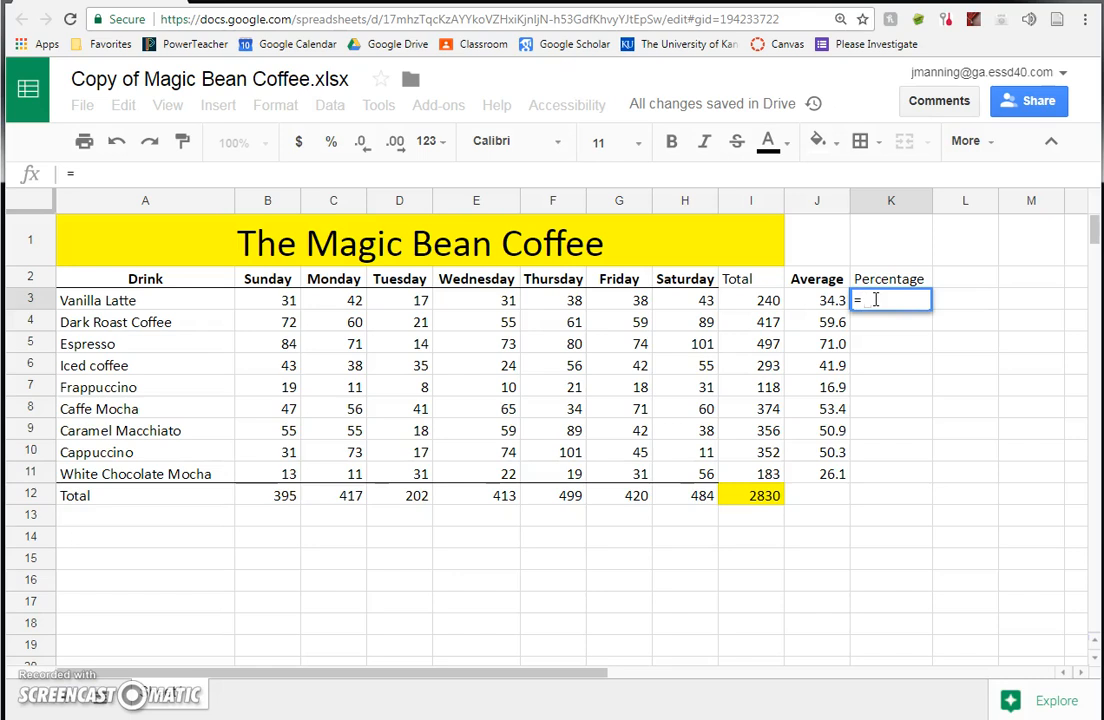
{"action": "left_click", "coordinate": [737, 303]}
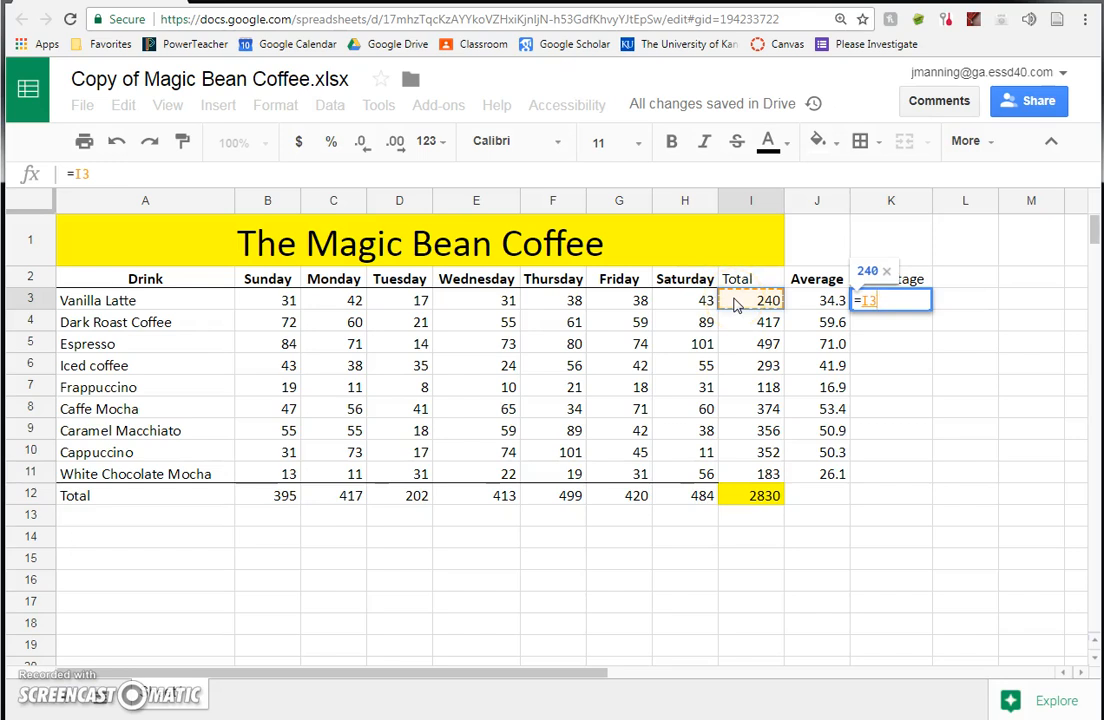
{"action": "type", "text": "/"}
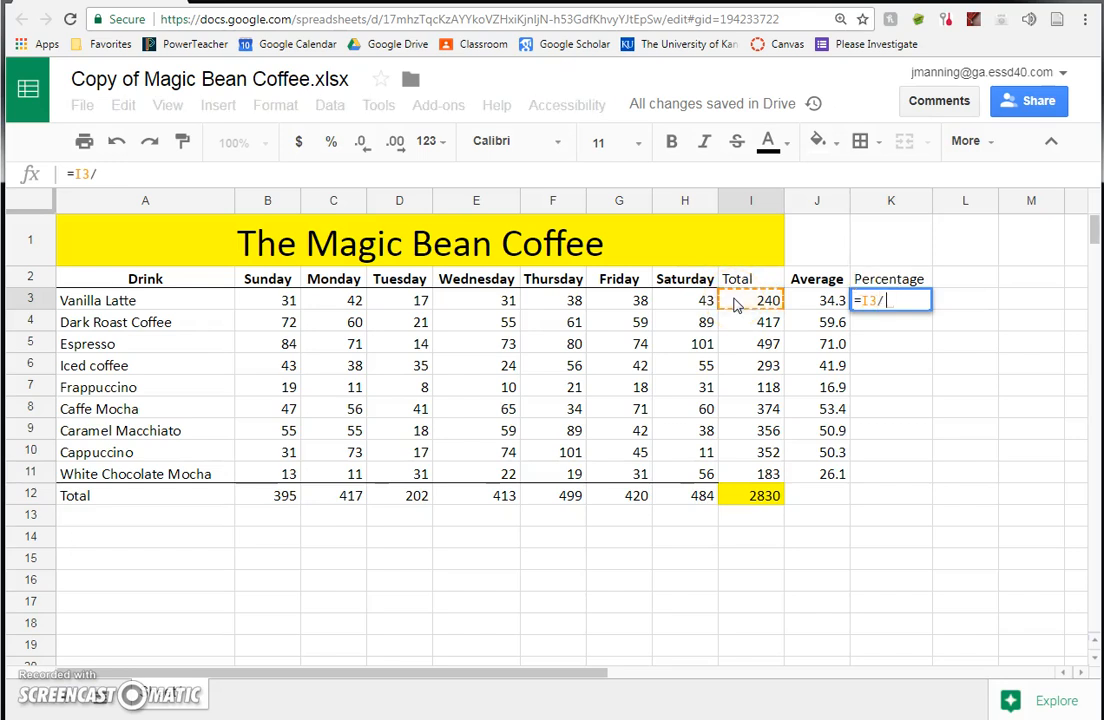
{"action": "left_click", "coordinate": [748, 500]}
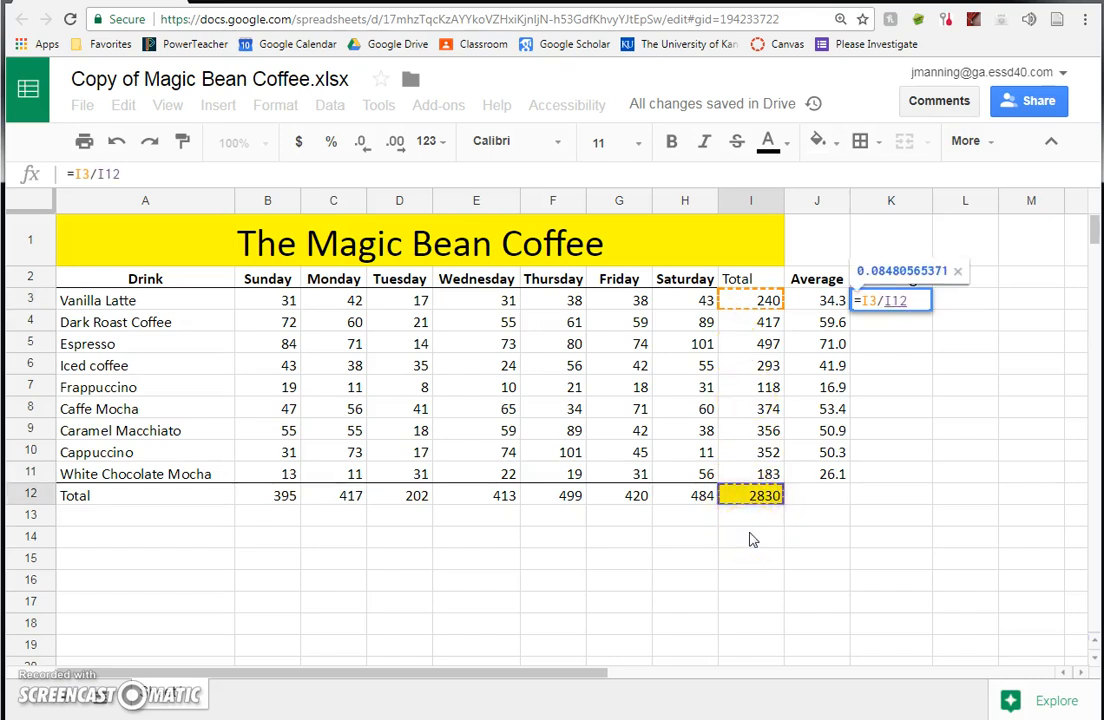
{"action": "key", "text": "Return"}
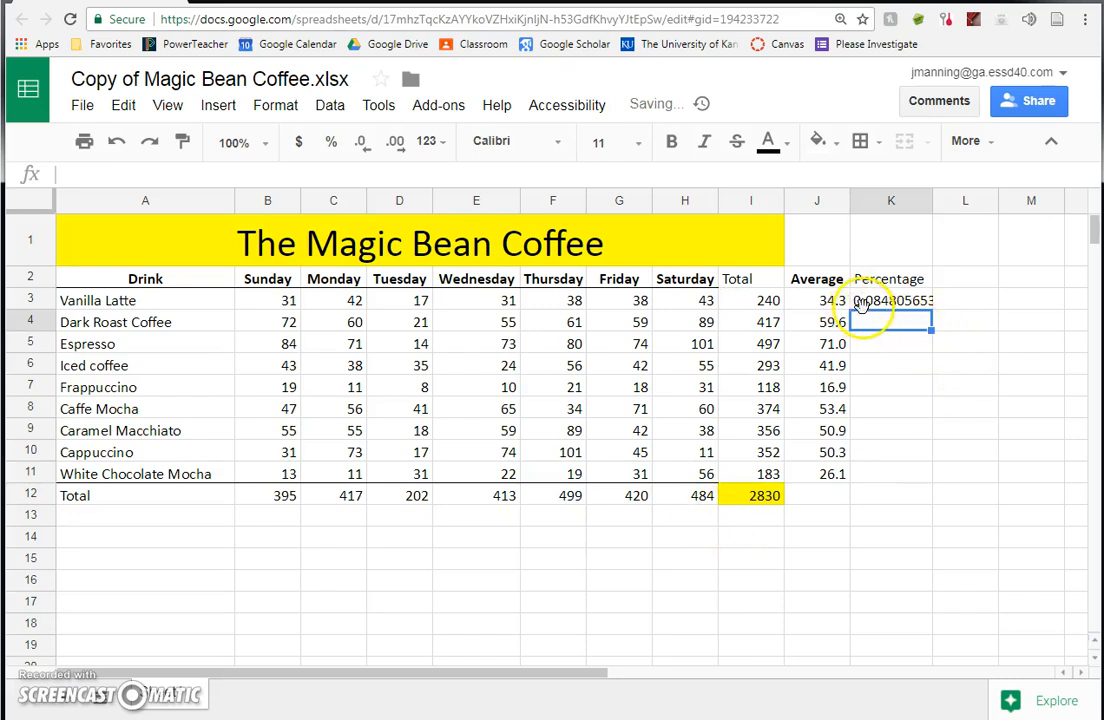
Format the Vanilla Latte share in K3 as a percentage
{"action": "left_click", "coordinate": [910, 302]}
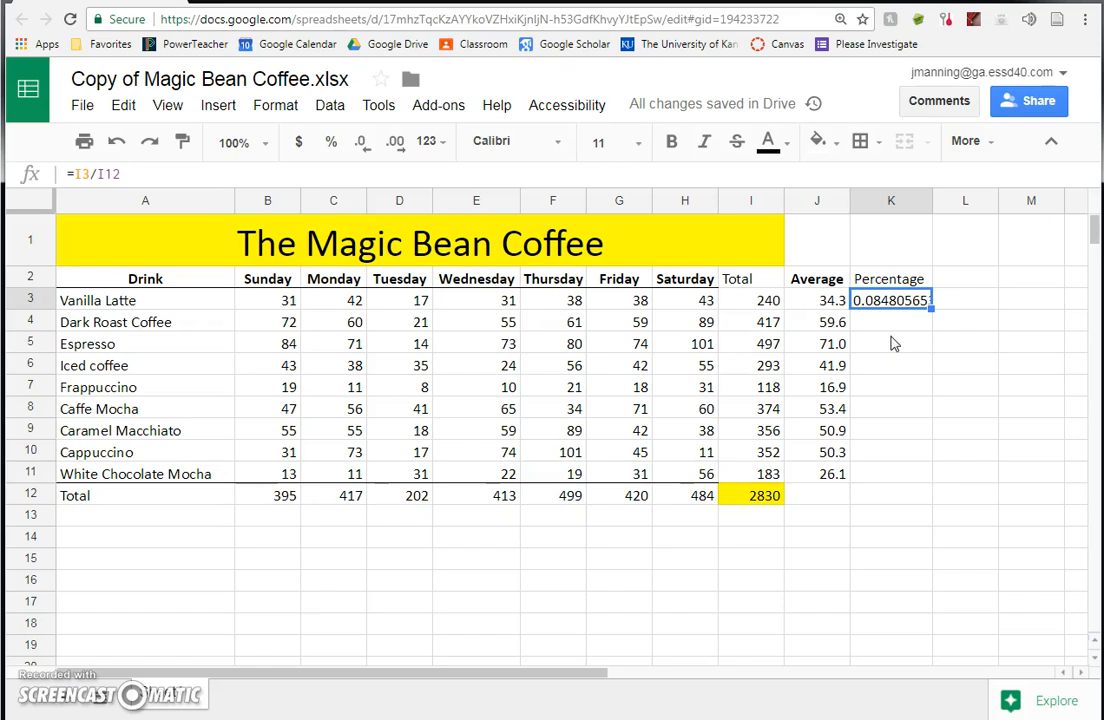
{"action": "left_click", "coordinate": [925, 300]}
{"action": "left_click", "coordinate": [333, 147]}
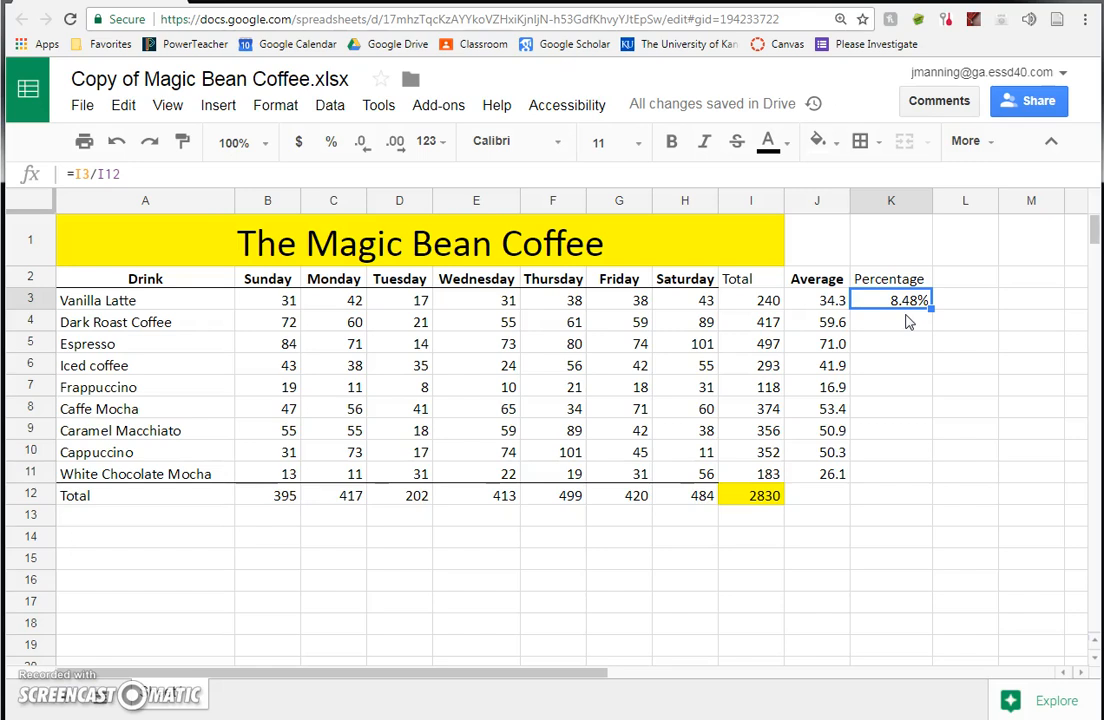
Try to fill the percentage formula from K3 down through K11, and clear the copied formulas from K4:K11
{"action": "left_click_drag", "start_coordinate": [930, 306], "coordinate": [929, 482]}
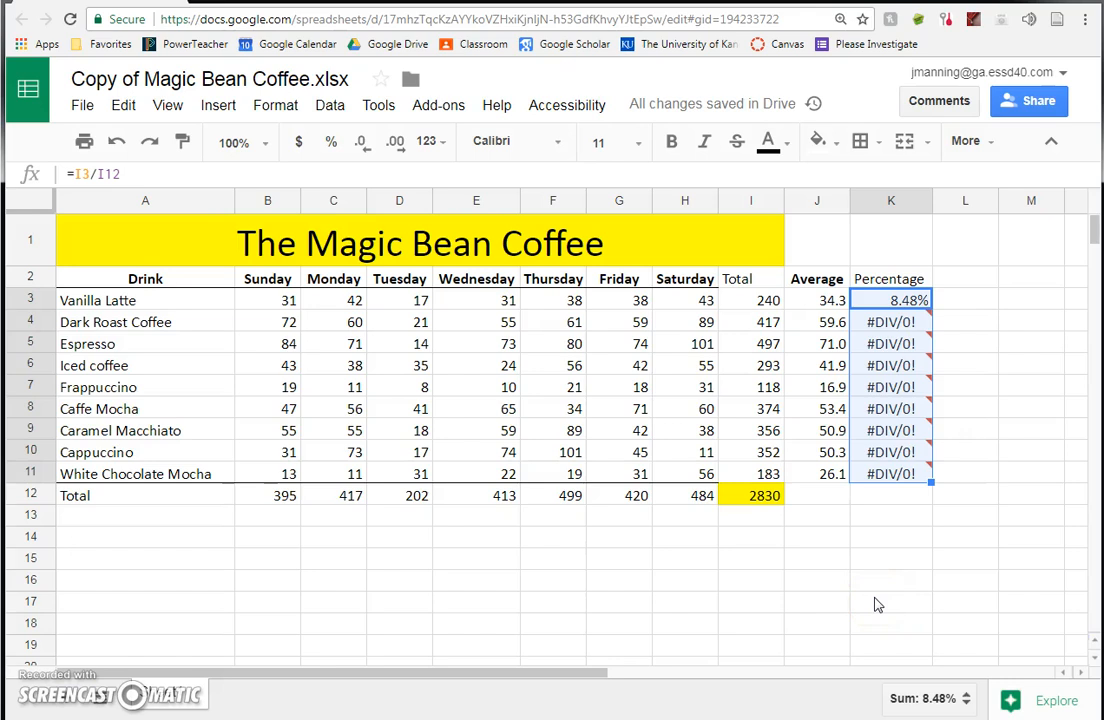
{"action": "mouse_move", "coordinate": [893, 323]}
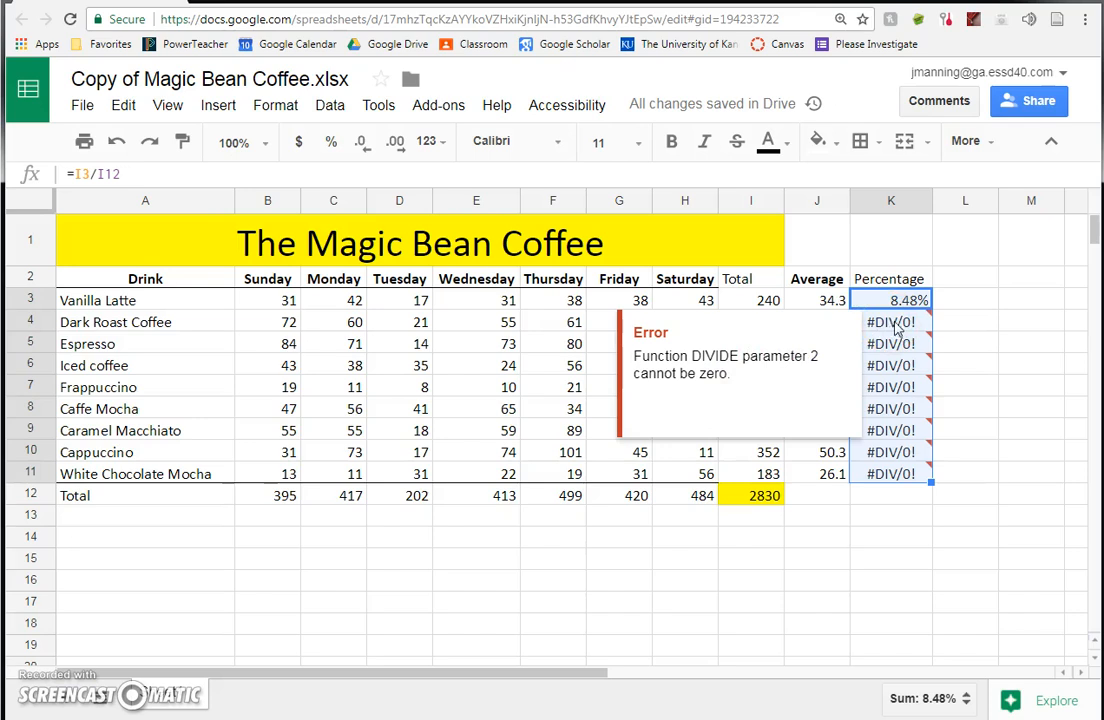
{"action": "left_click", "coordinate": [990, 346]}
{"action": "left_click_drag", "start_coordinate": [889, 323], "coordinate": [878, 474]}
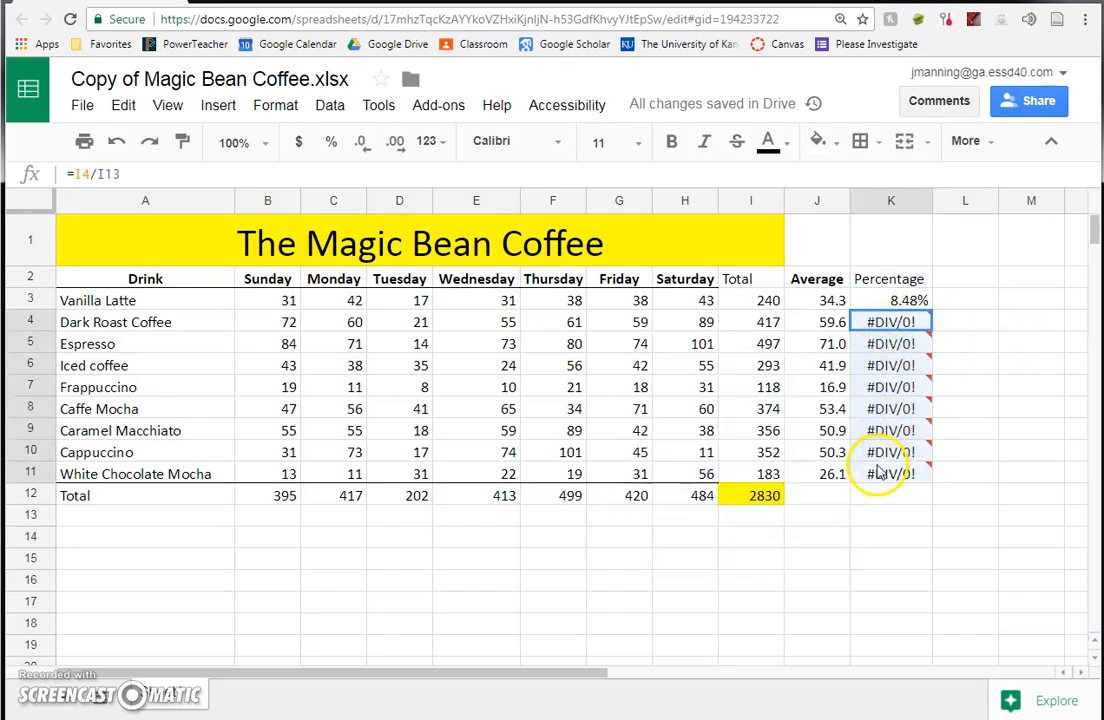
{"action": "key", "text": "Delete"}
{"action": "left_click", "coordinate": [912, 541]}
Compare the cell references in the Total, Average and Percentage formulas for Vanilla Latte and the Dark Roast Coffee total
{"action": "left_click", "coordinate": [892, 300]}
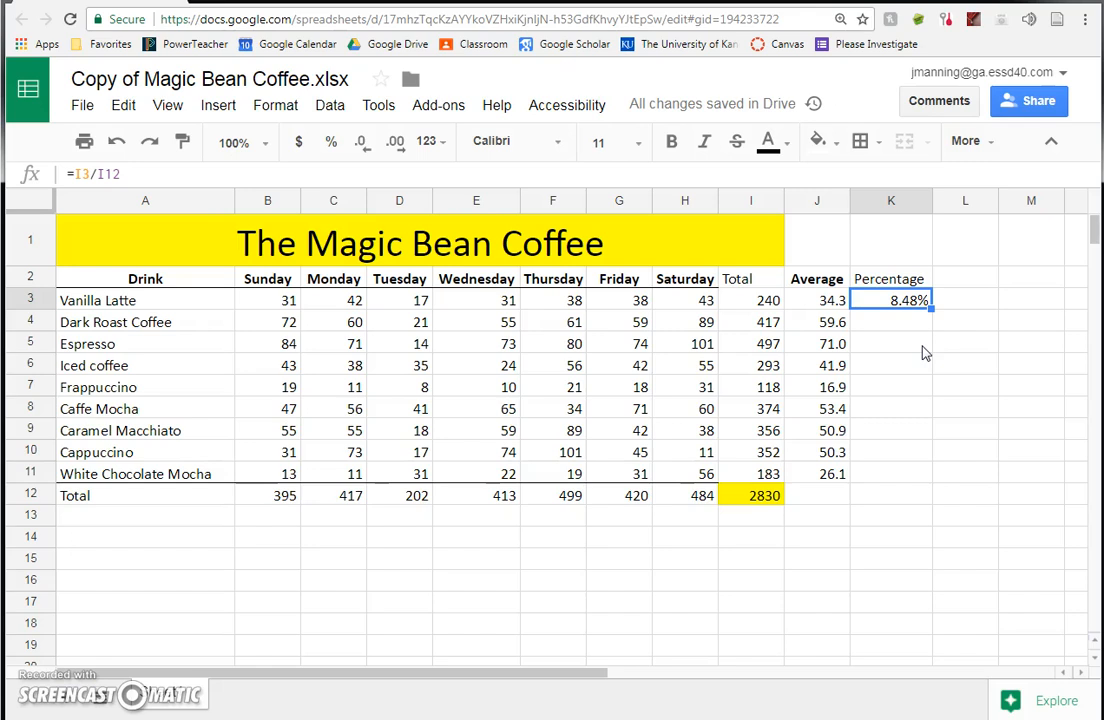
{"action": "left_click", "coordinate": [762, 300]}
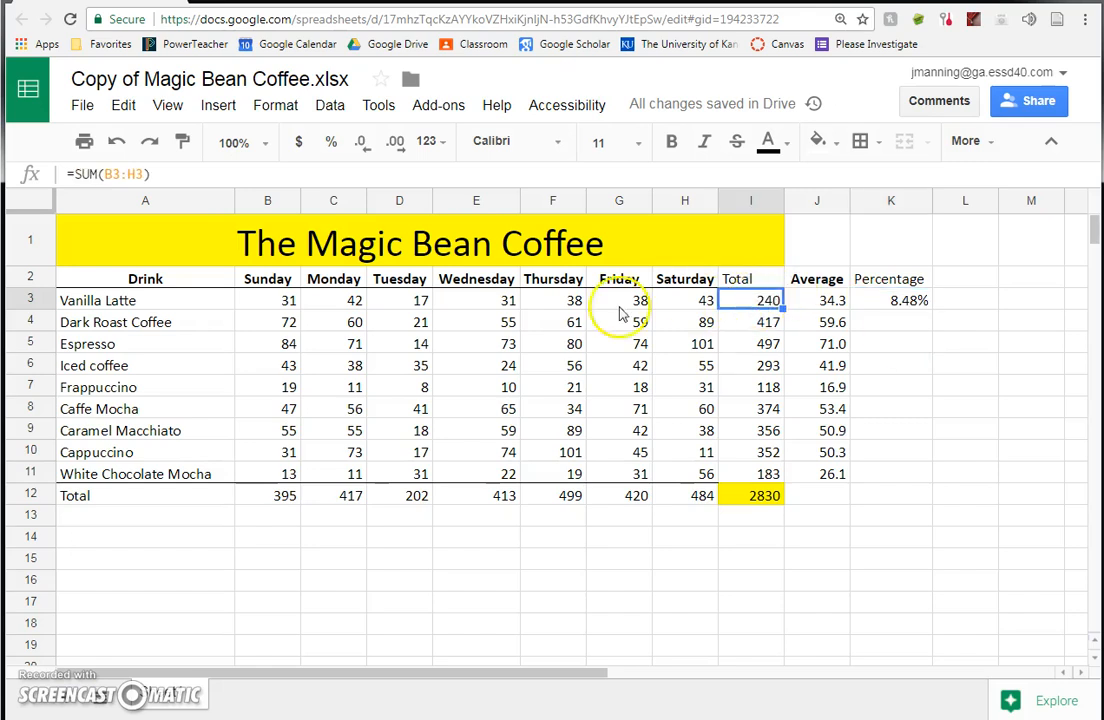
{"action": "left_click", "coordinate": [735, 322]}
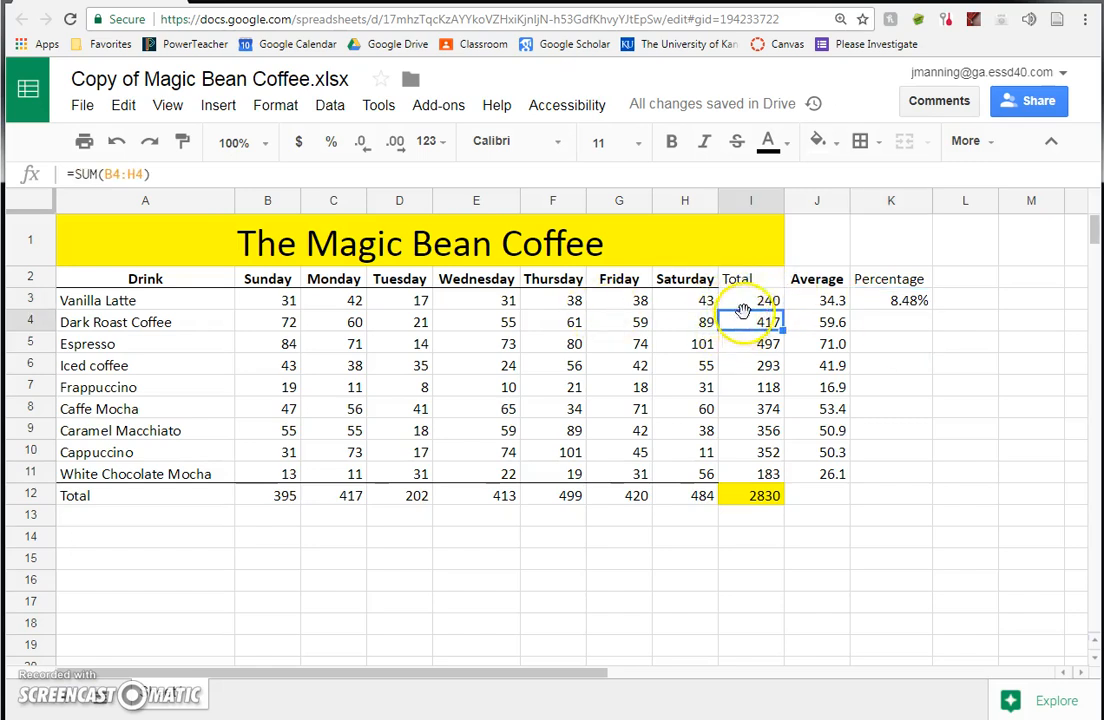
{"action": "left_click", "coordinate": [822, 302]}
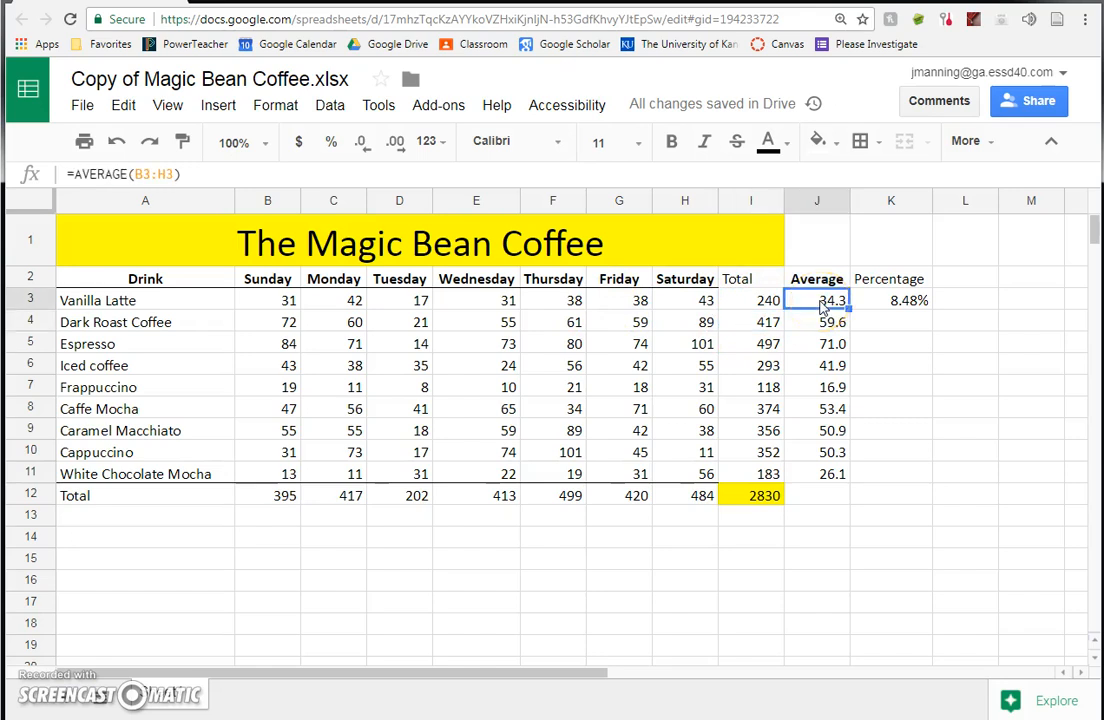
{"action": "left_click", "coordinate": [895, 302]}
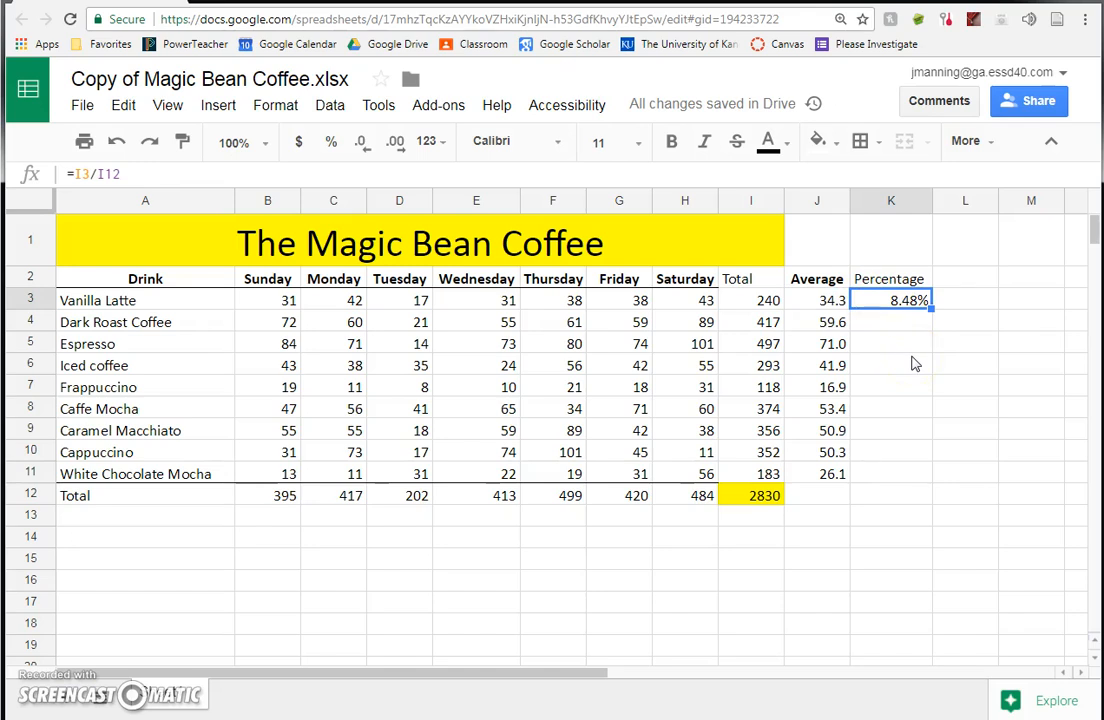
Compare the drink totals in column I with the grand total in I12 and the references used by the Vanilla Latte percentage formula
{"action": "left_click", "coordinate": [751, 300]}
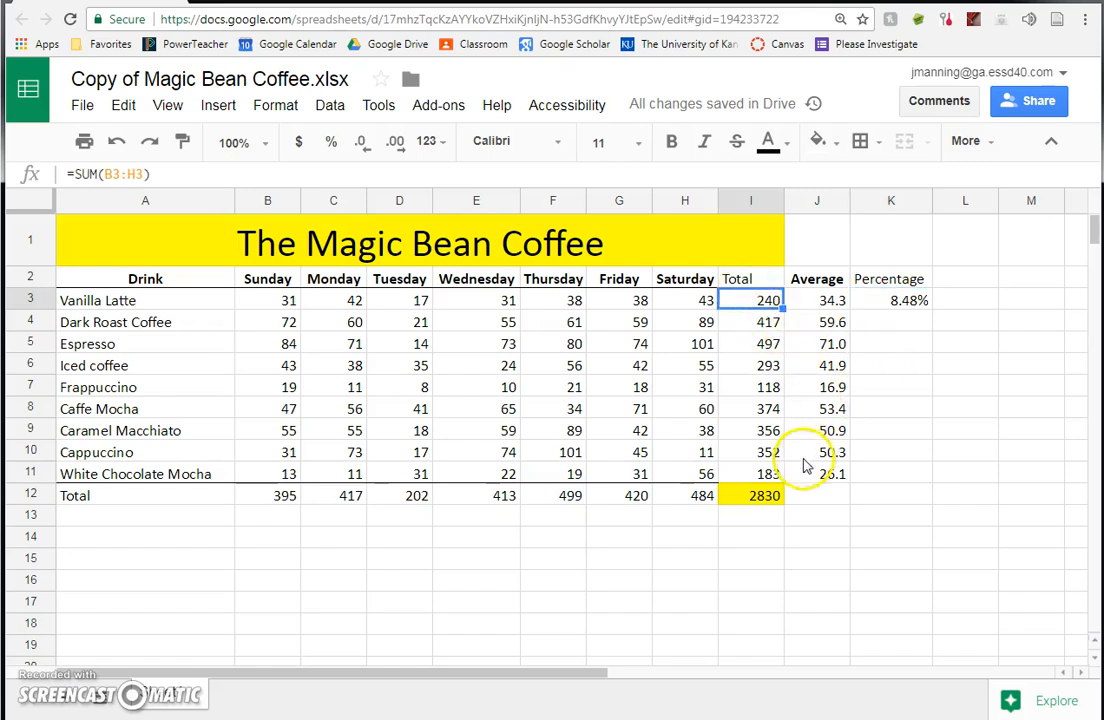
{"action": "left_click", "coordinate": [757, 496]}
{"action": "left_click", "coordinate": [751, 322]}
{"action": "left_click", "coordinate": [757, 496]}
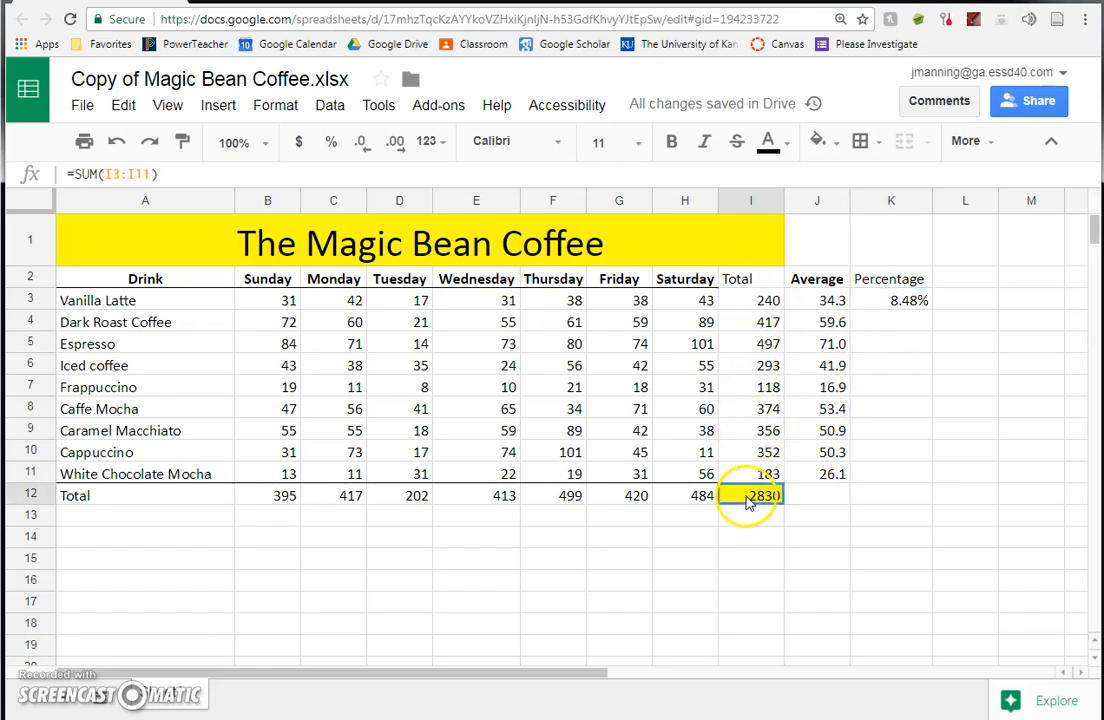
{"action": "left_click", "coordinate": [757, 344]}
{"action": "left_click", "coordinate": [757, 496]}
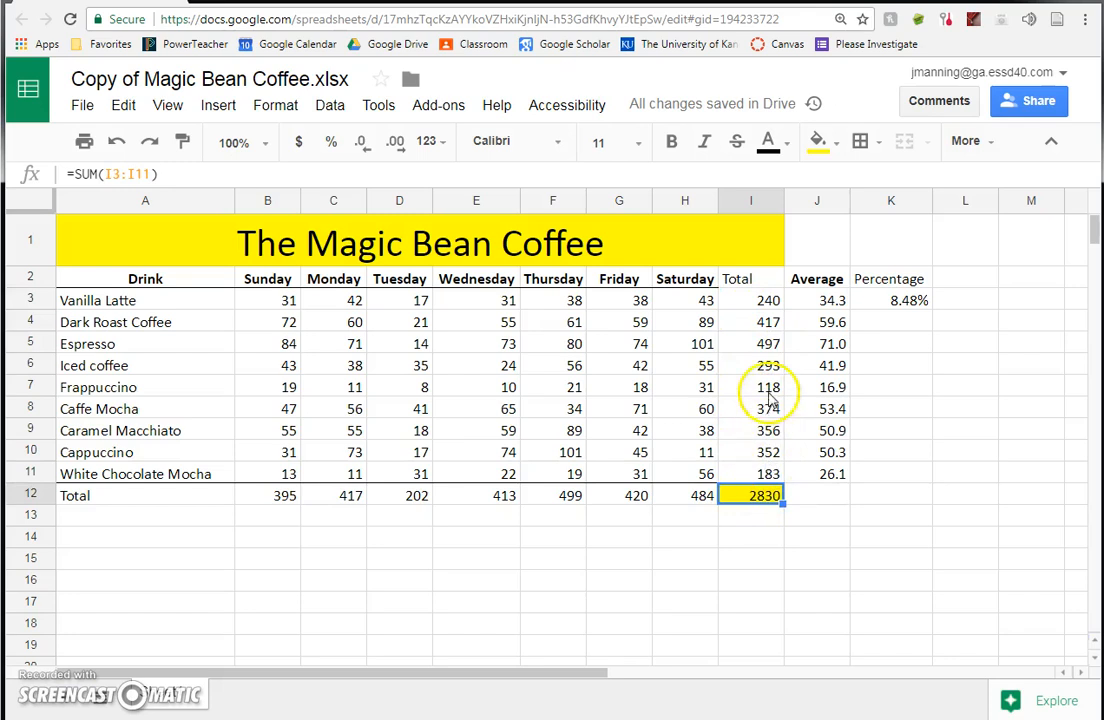
{"action": "left_click", "coordinate": [760, 370]}
{"action": "left_click", "coordinate": [906, 300]}
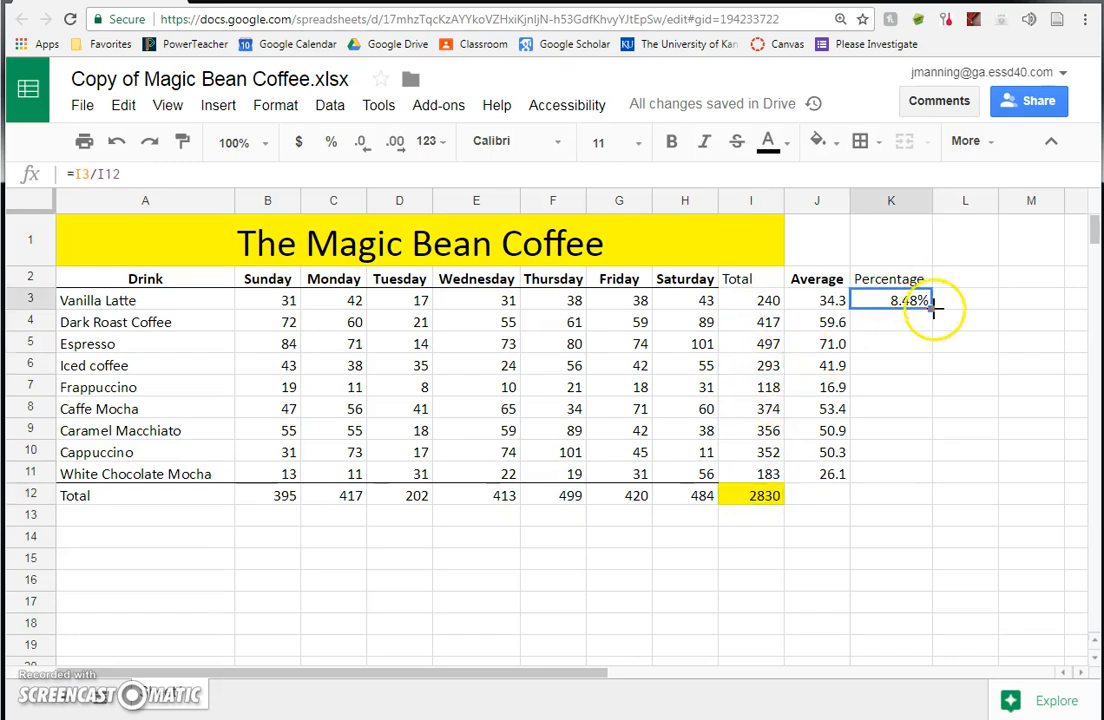
{"action": "left_click", "coordinate": [751, 322]}
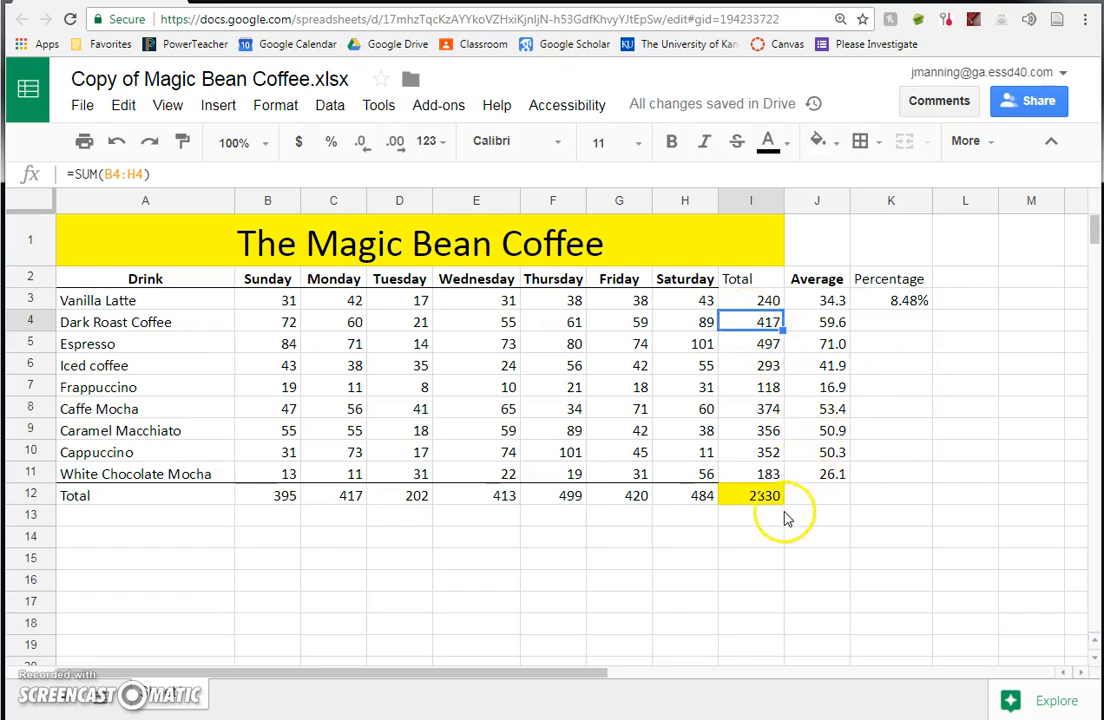
{"action": "left_click", "coordinate": [751, 521]}
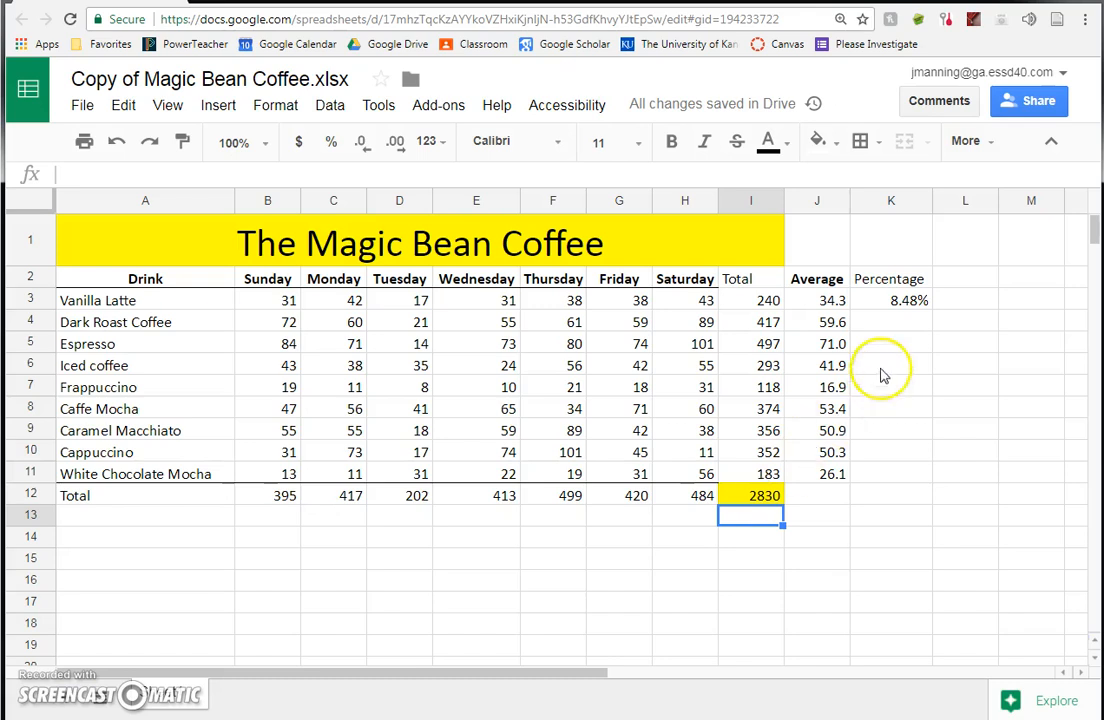
{"action": "left_click", "coordinate": [907, 300]}
Enter the formula =I4/I12 in K4 to divide the Dark Roast Coffee total by the grand total
{"action": "left_click", "coordinate": [903, 328]}
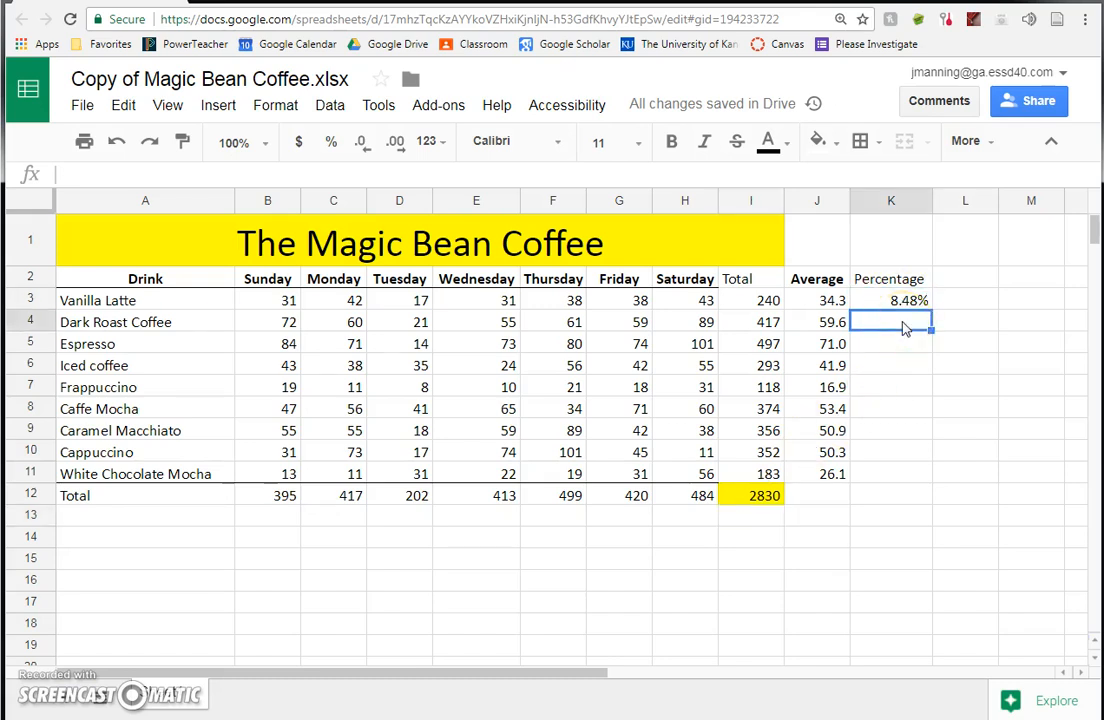
{"action": "type", "text": "="}
{"action": "left_click", "coordinate": [757, 320]}
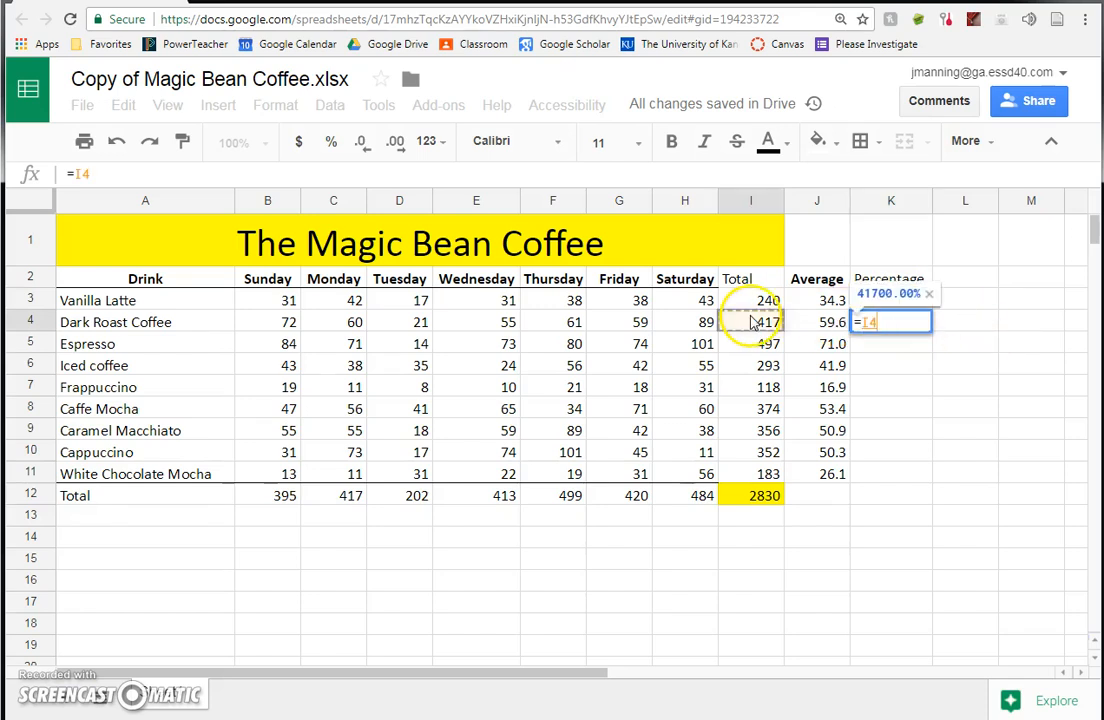
{"action": "type", "text": "/"}
{"action": "left_click", "coordinate": [742, 495]}
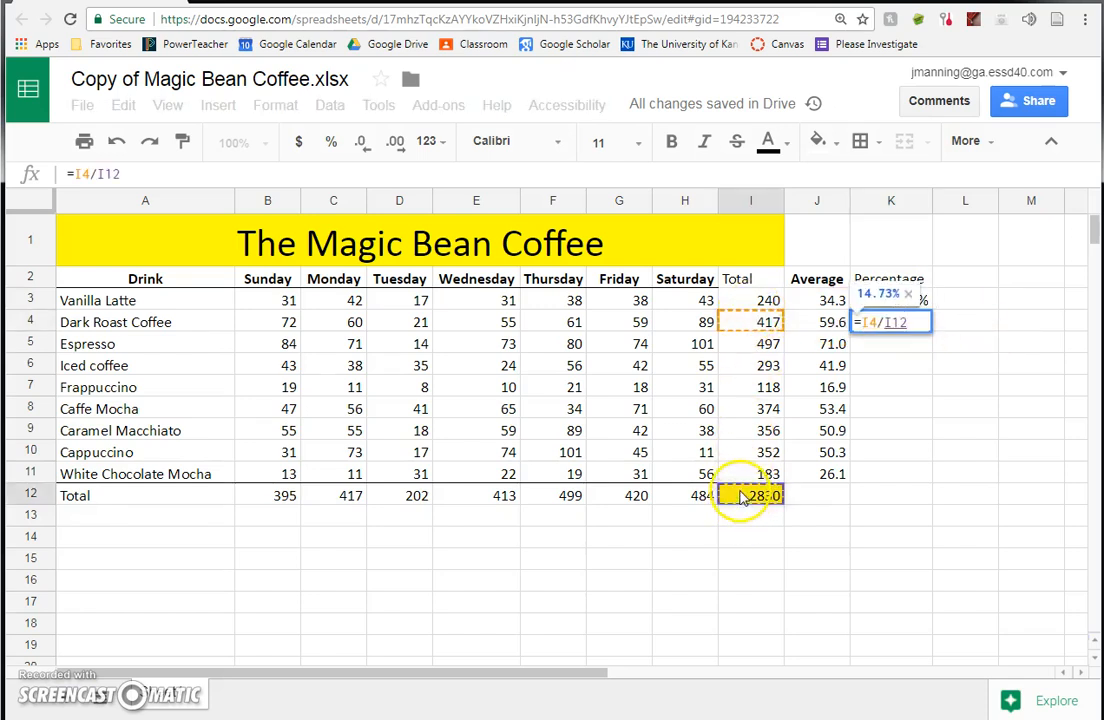
{"action": "key", "text": "Return"}
{"action": "left_click", "coordinate": [905, 330]}
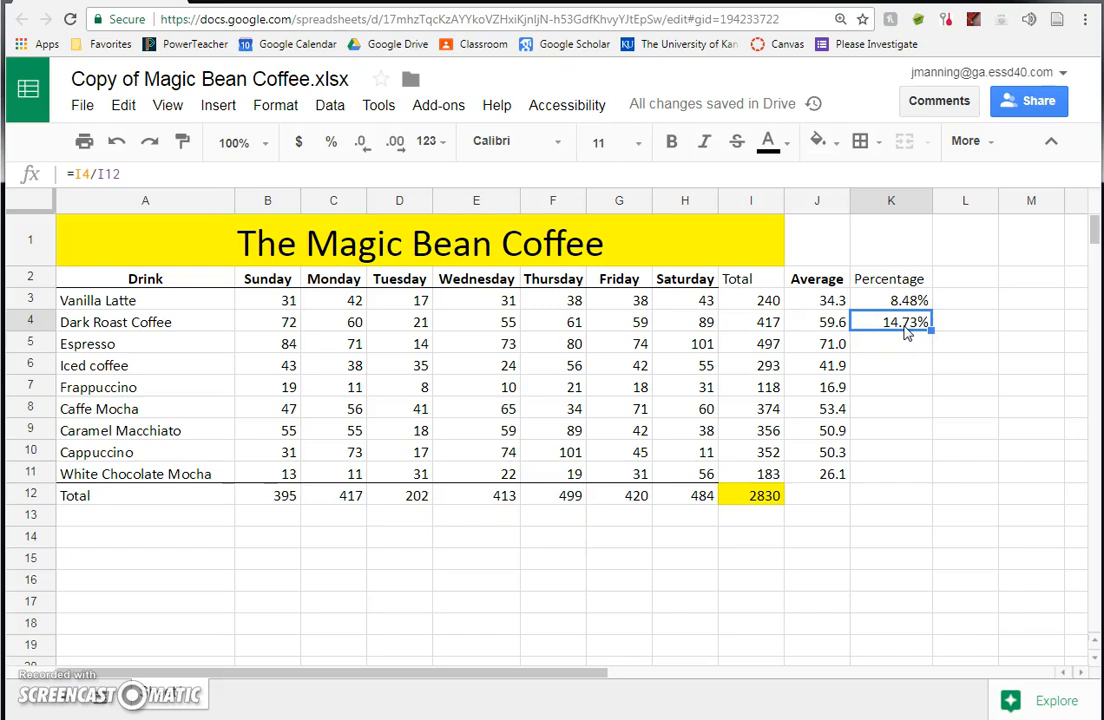
Make the grand total reference in the Dark Roast Coffee percentage formula absolute, so K4 reads =I4/$I$12
{"action": "left_click", "coordinate": [760, 495]}
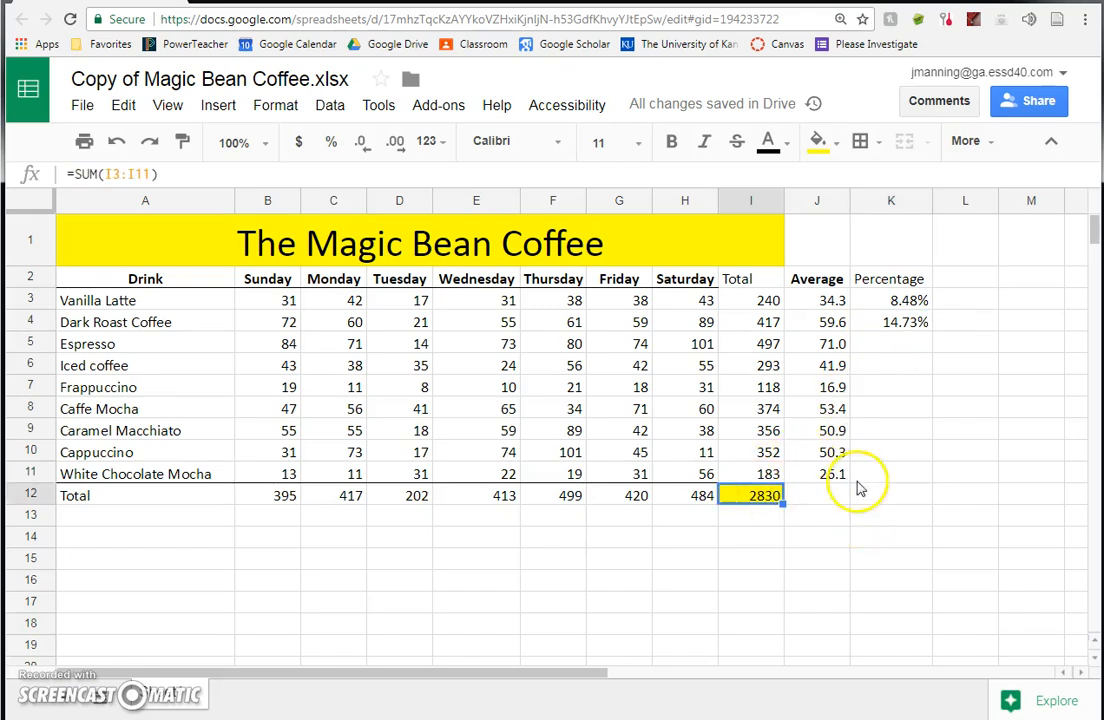
{"action": "left_click", "coordinate": [898, 330]}
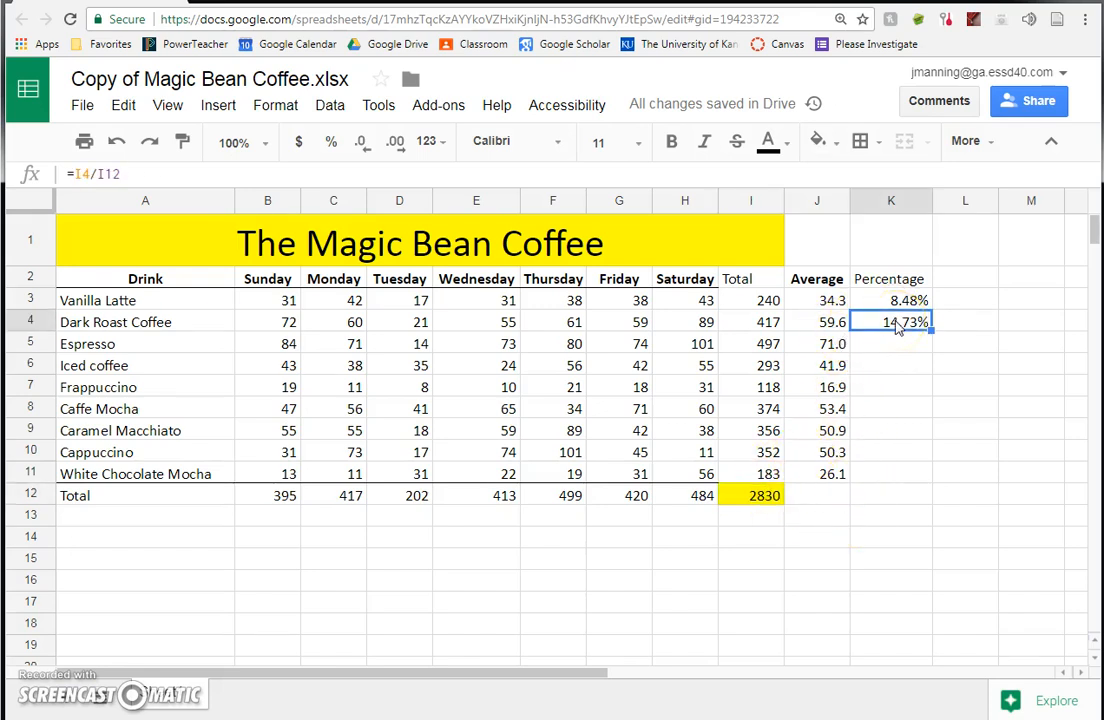
{"action": "left_click", "coordinate": [898, 330]}
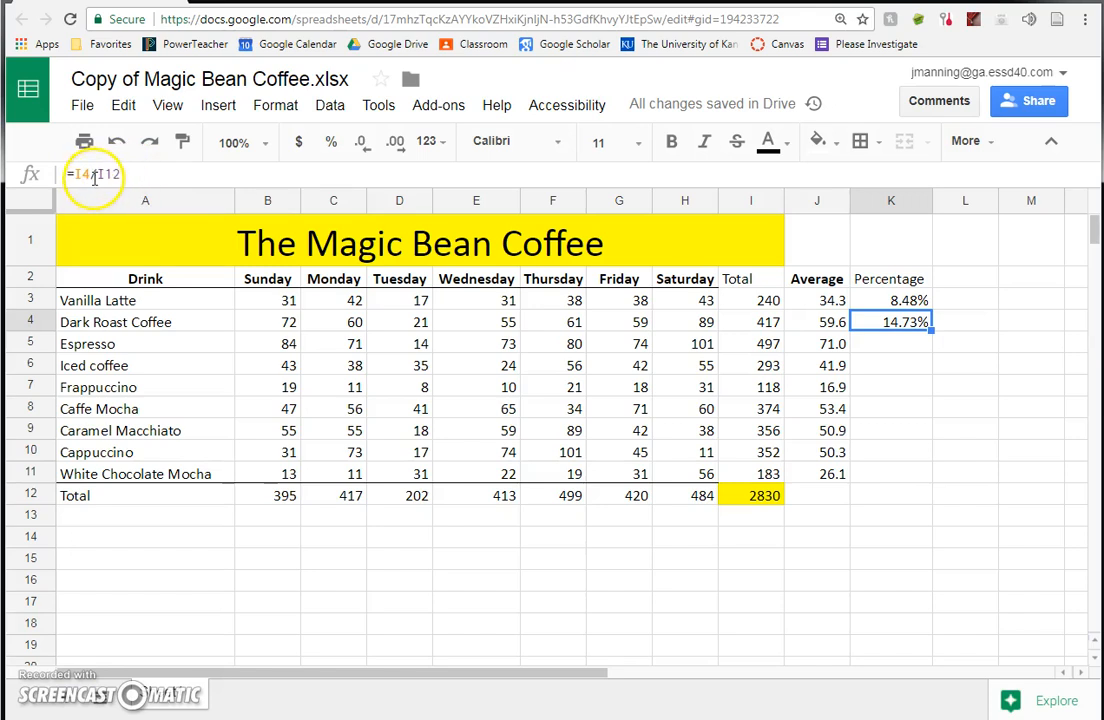
{"action": "left_click", "coordinate": [99, 174]}
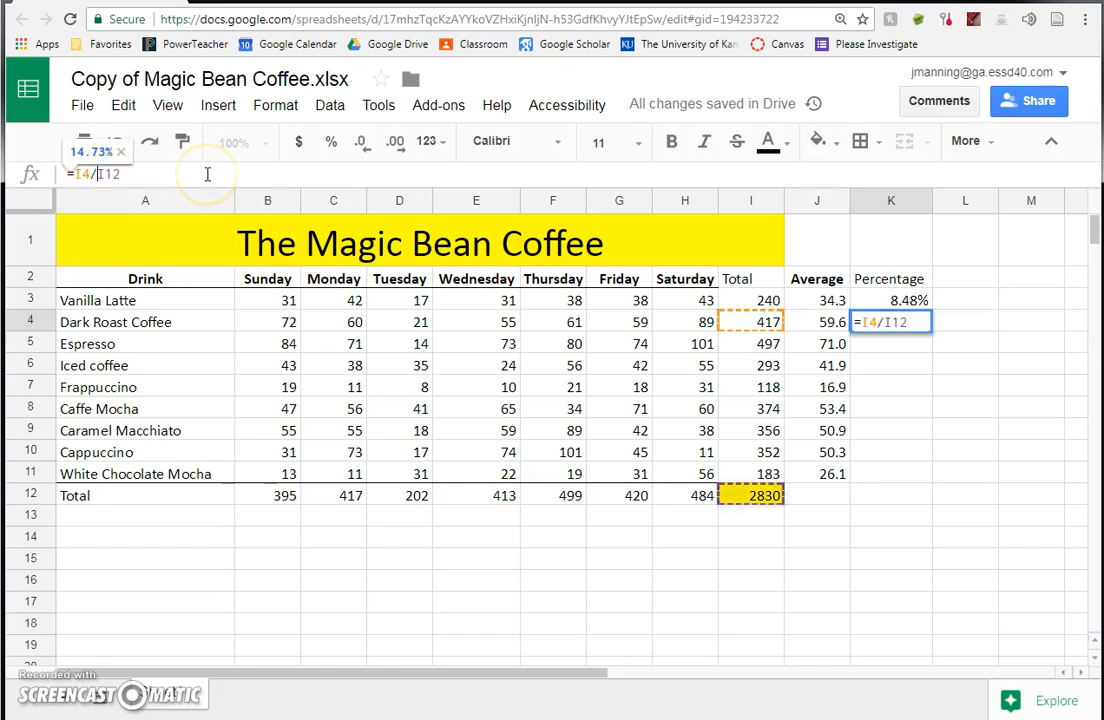
{"action": "type", "text": "$"}
{"action": "key", "text": "Right"}
{"action": "type", "text": "$"}
{"action": "left_click", "coordinate": [116, 175]}
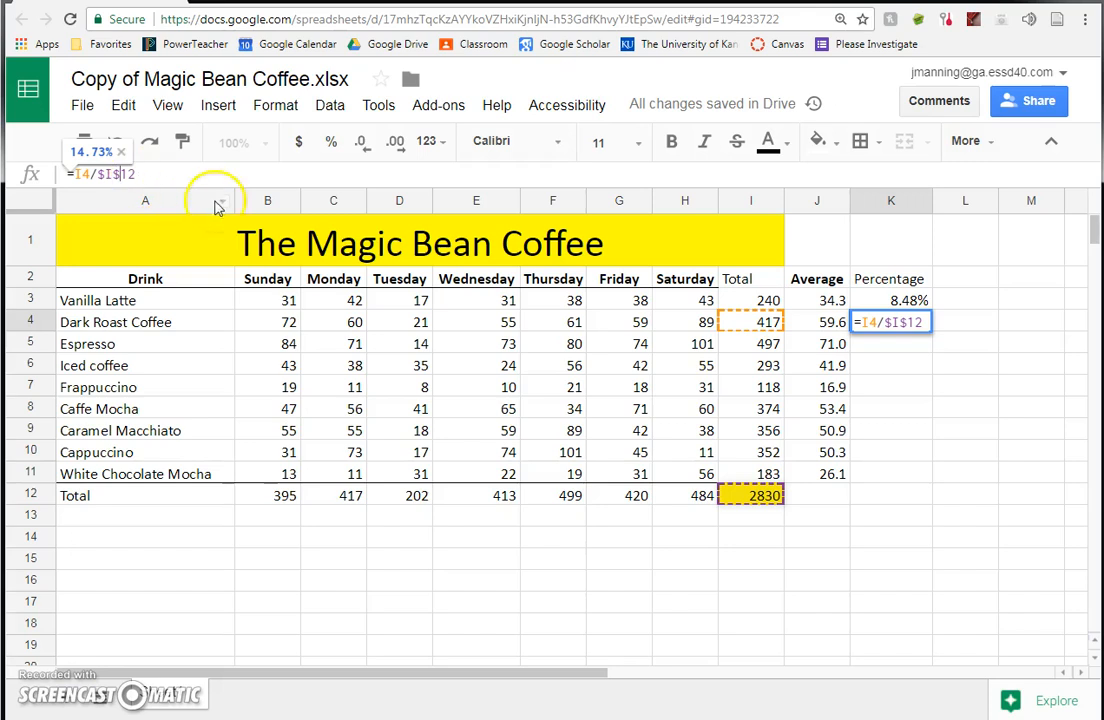
{"action": "key", "text": "Return"}
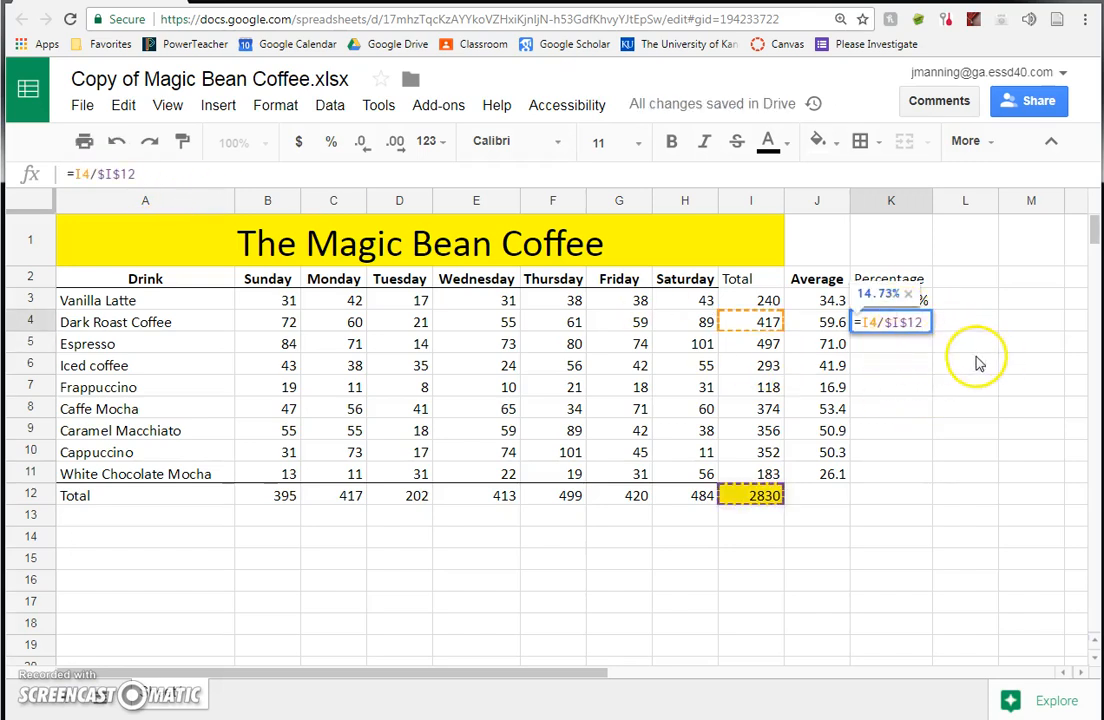
Fill the Dark Roast Coffee percentage formula from K4 down through K11 for the remaining drinks
{"action": "left_click", "coordinate": [926, 327]}
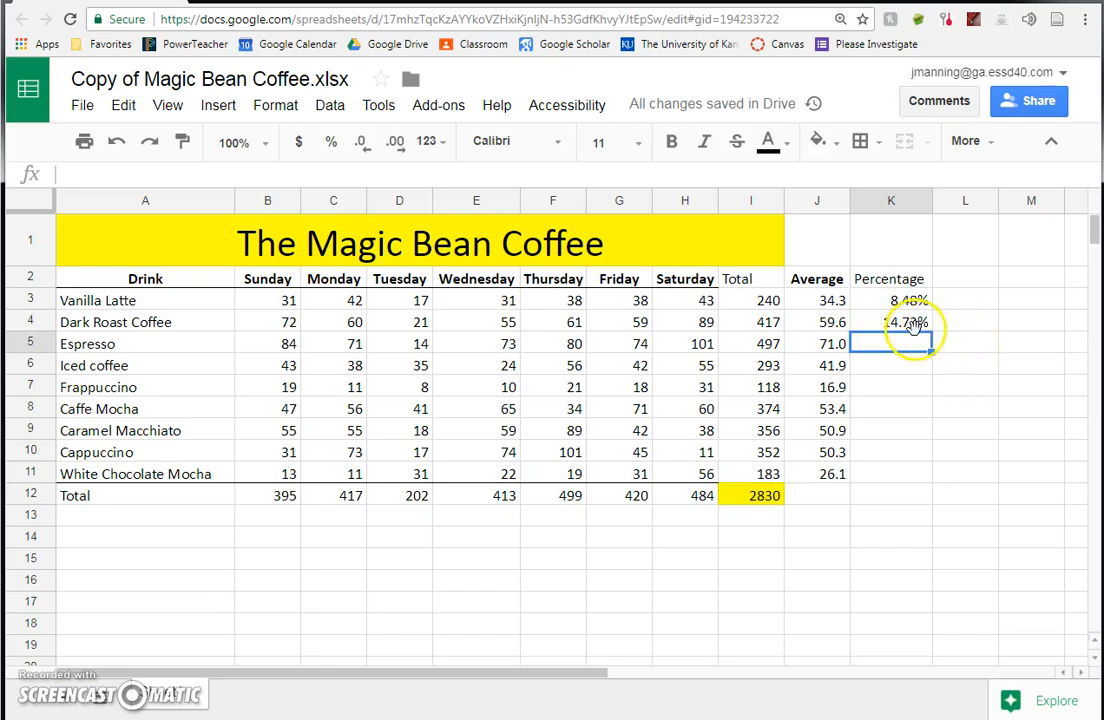
{"action": "left_click_drag", "start_coordinate": [930, 332], "coordinate": [910, 475]}
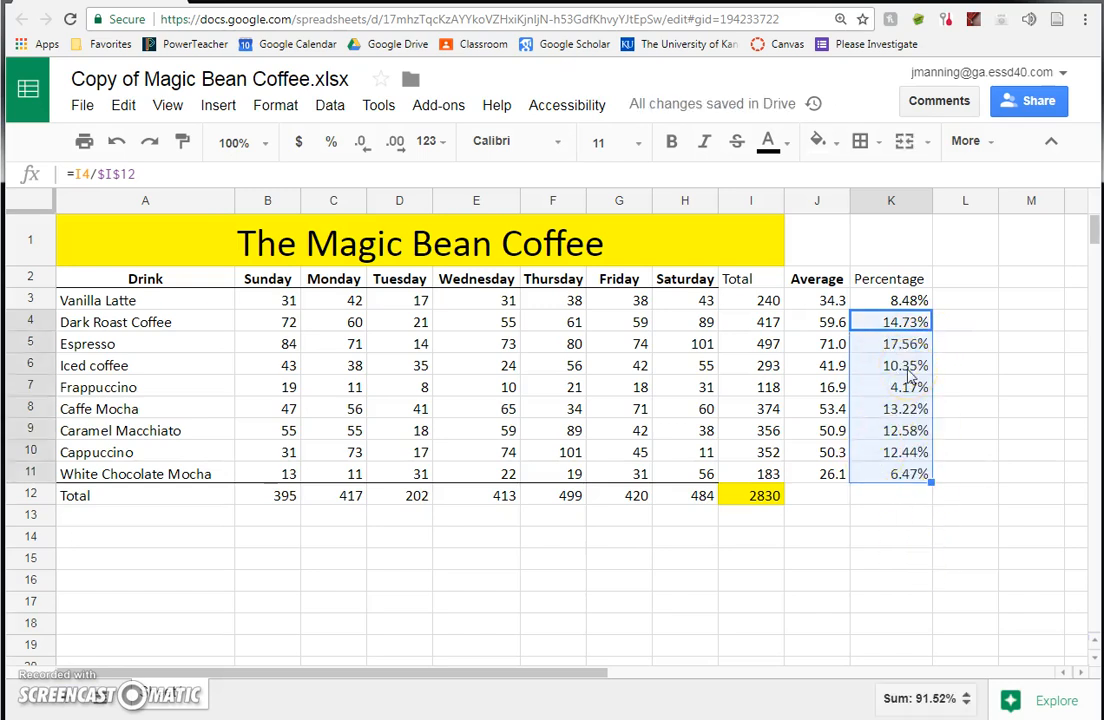
{"action": "left_click", "coordinate": [820, 560]}
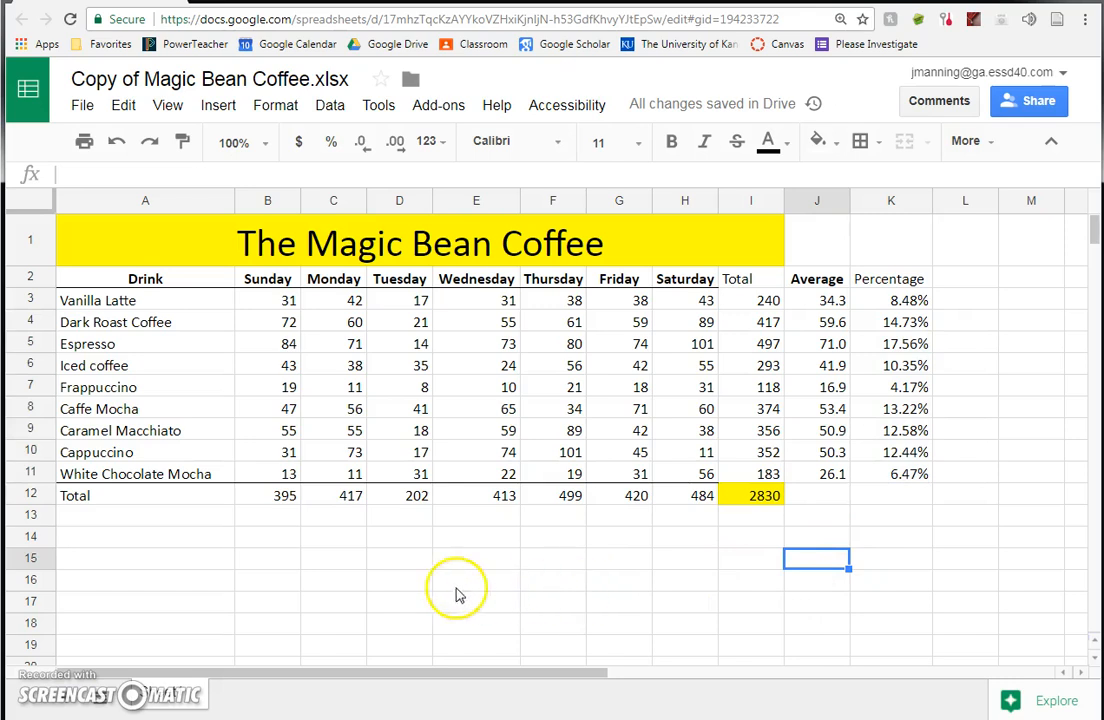